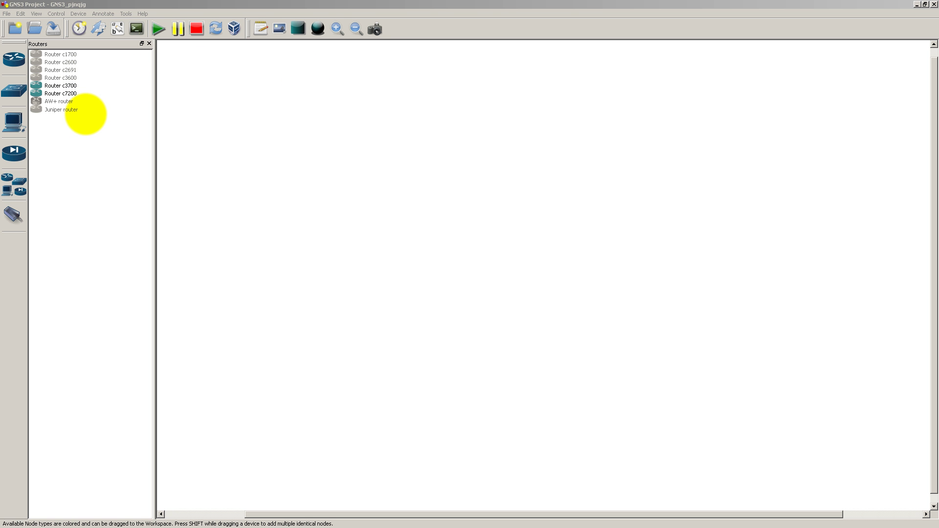
# Browse the c7200, c3700 and c7200 router types, then switch to the Cisco 7200 page in Chrome
pyautogui.click(66, 93)
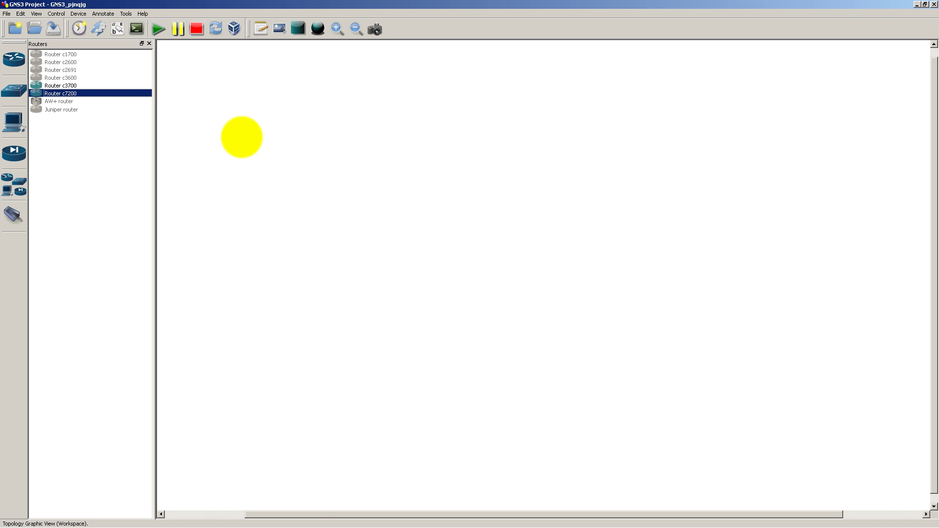
pyautogui.click(79, 85)
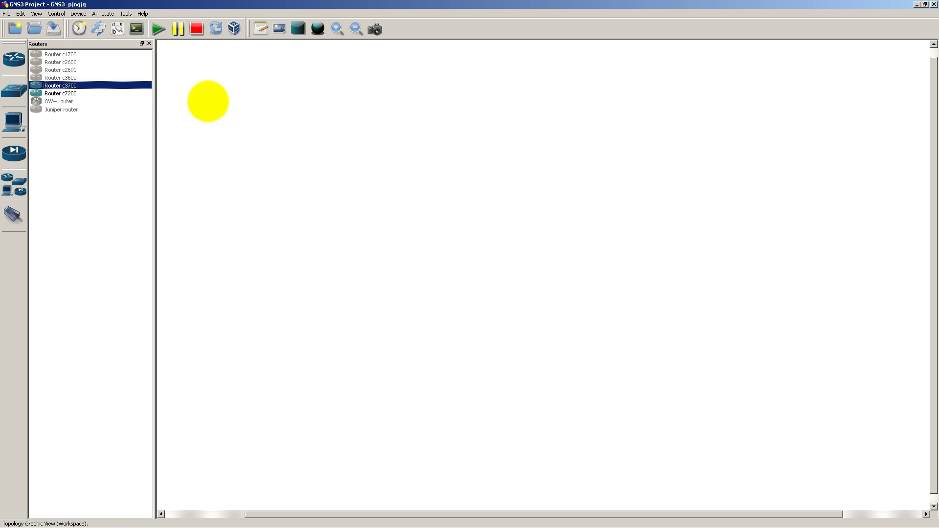
pyautogui.click(95, 93)
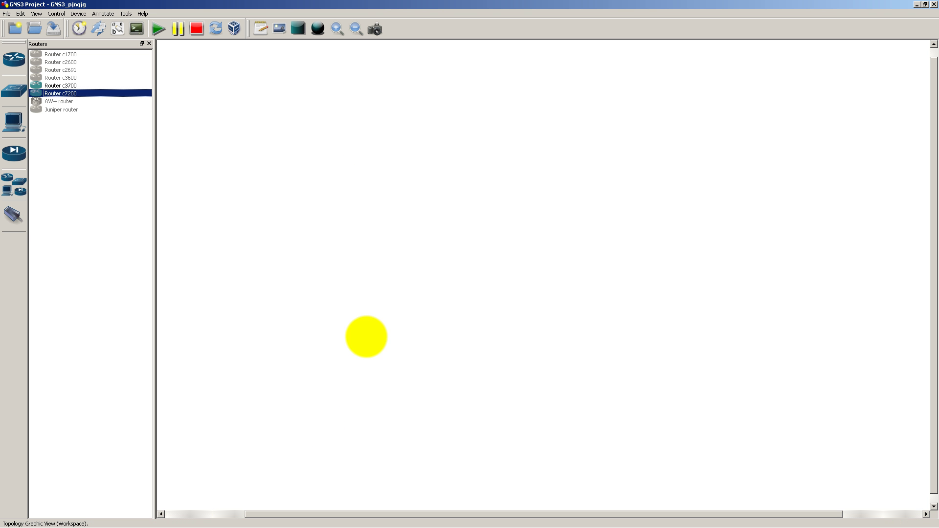
pyautogui.click(366, 336)
pyautogui.hotkey('alt', 'Tab')
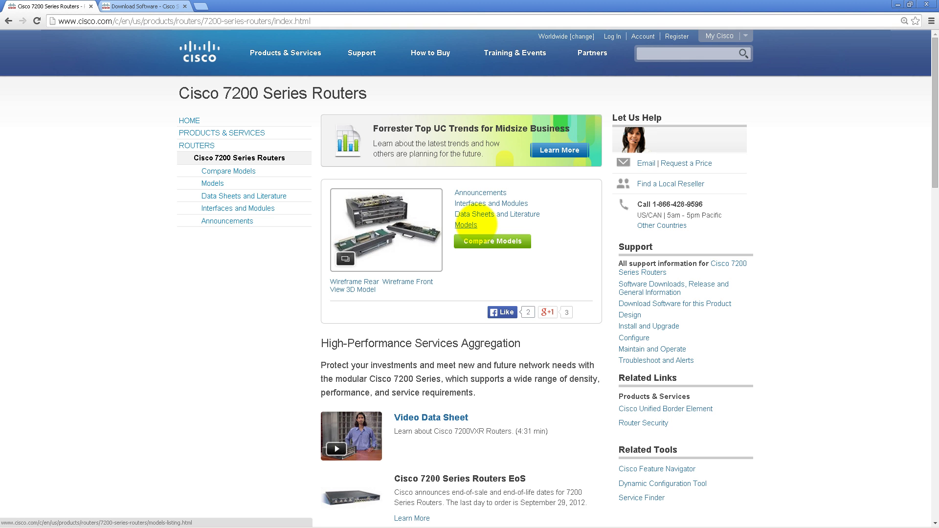
pyautogui.scroll(-2, 481, 224)
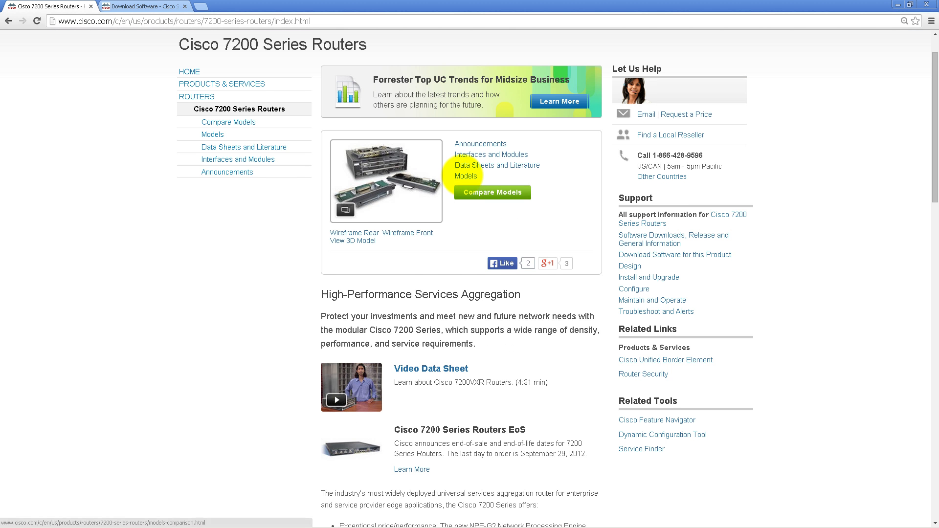
pyautogui.scroll(2, 462, 183)
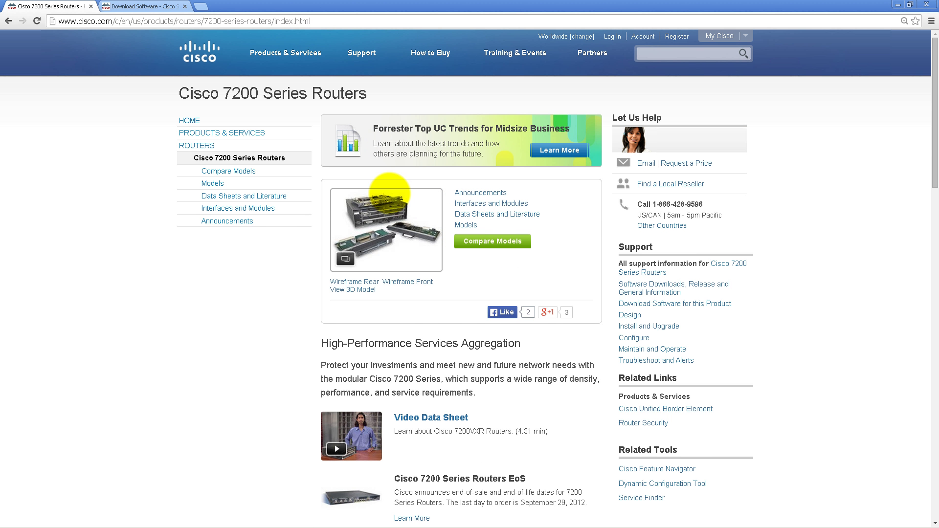
pyautogui.click(411, 227)
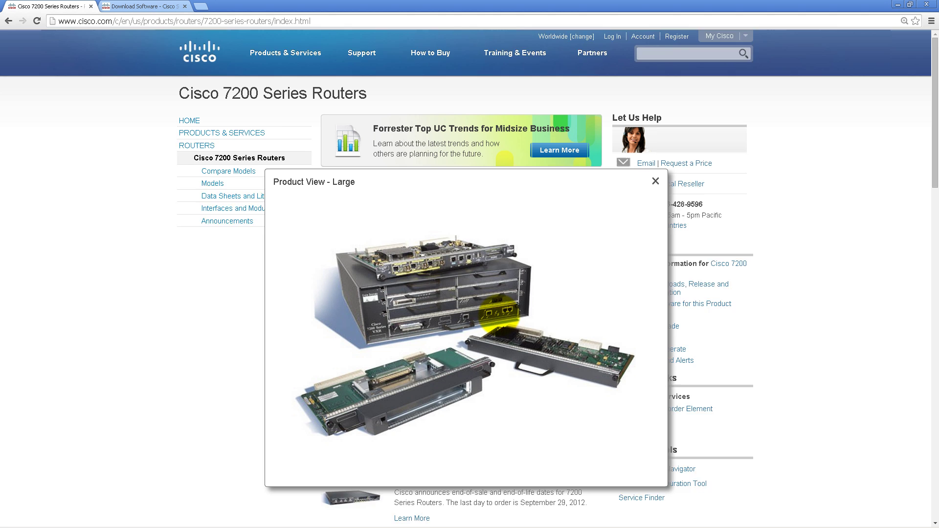
pyautogui.scroll(-2, 504, 293)
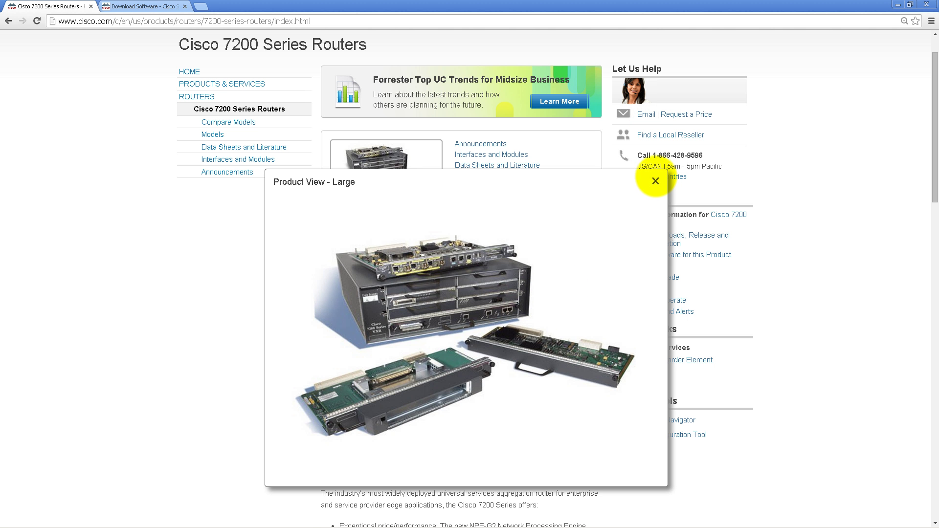
pyautogui.click(655, 181)
pyautogui.scroll(-6, 571, 172)
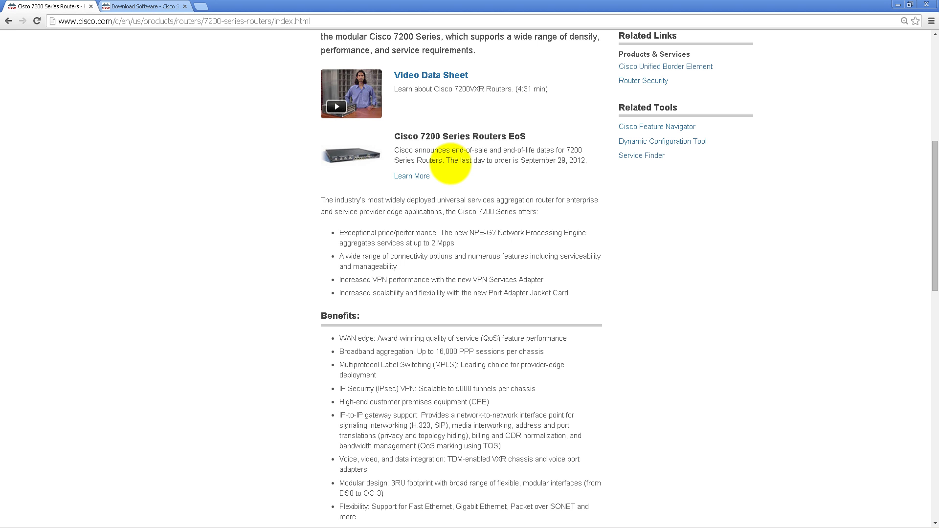
pyautogui.moveTo(446, 161); pyautogui.dragTo(585, 161)
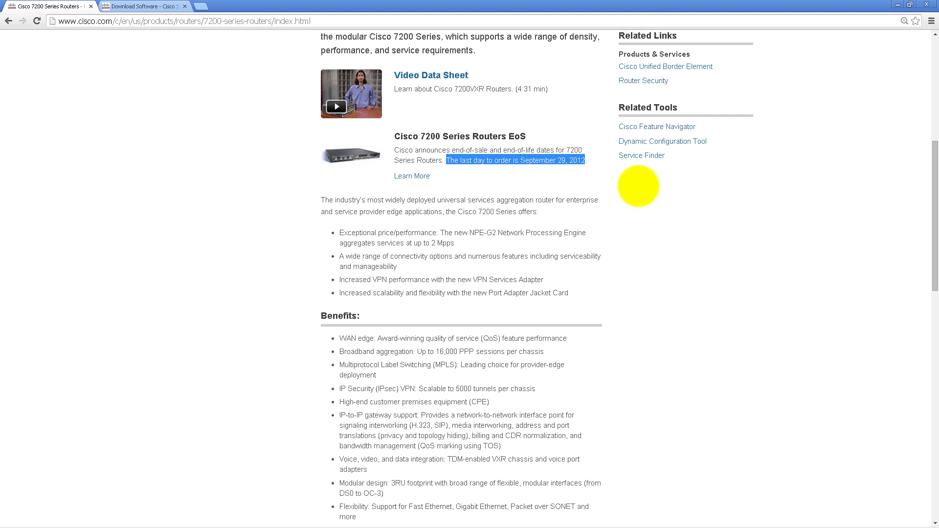
pyautogui.scroll(1, 644, 194)
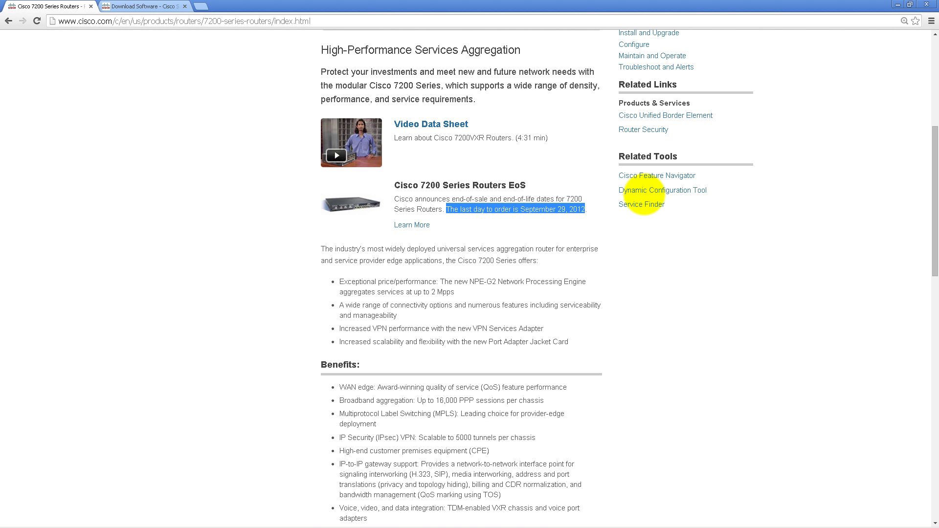
pyautogui.scroll(4, 611, 181)
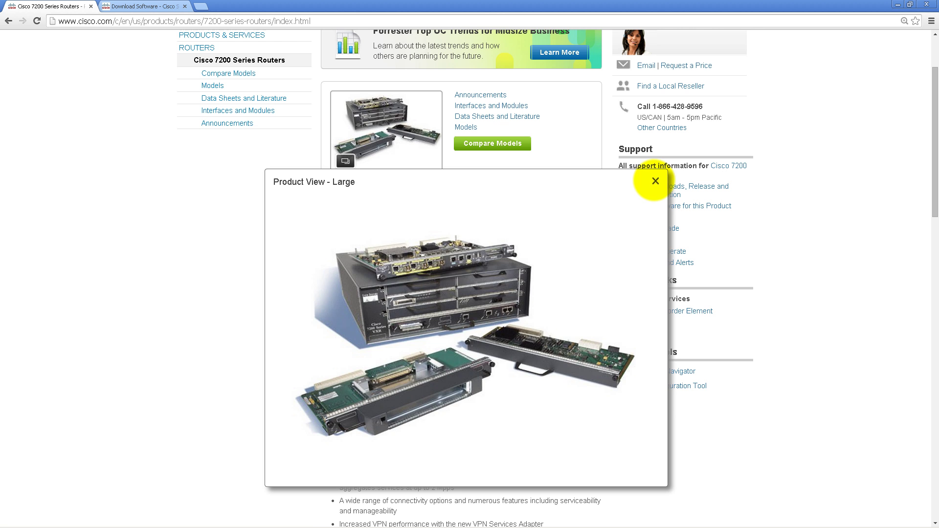
pyautogui.click(655, 181)
pyautogui.scroll(2, 611, 198)
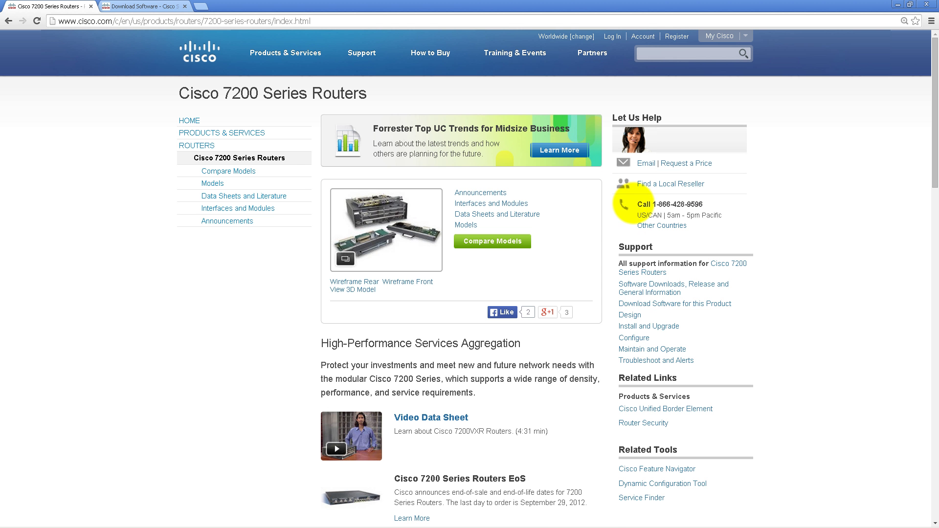
# Browse Download Software: Routers > Service Provider Edge > Cisco 7200 Series > 7206 > Software on Chassis
pyautogui.click(171, 6)
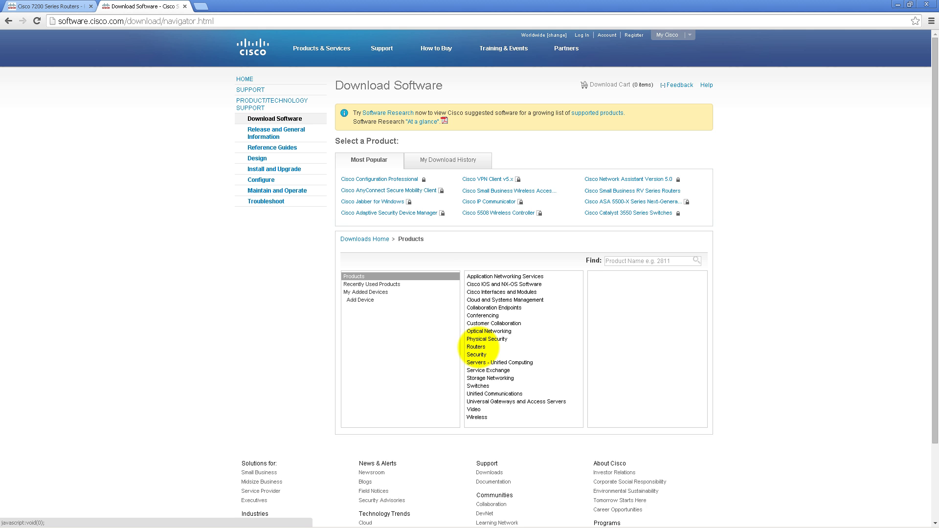
pyautogui.click(476, 347)
pyautogui.scroll(-3, 727, 304)
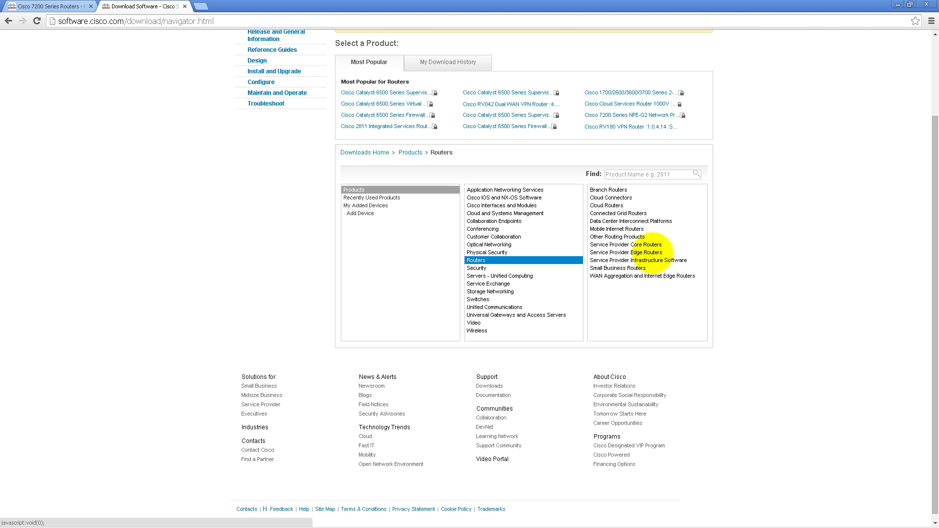
pyautogui.click(650, 252)
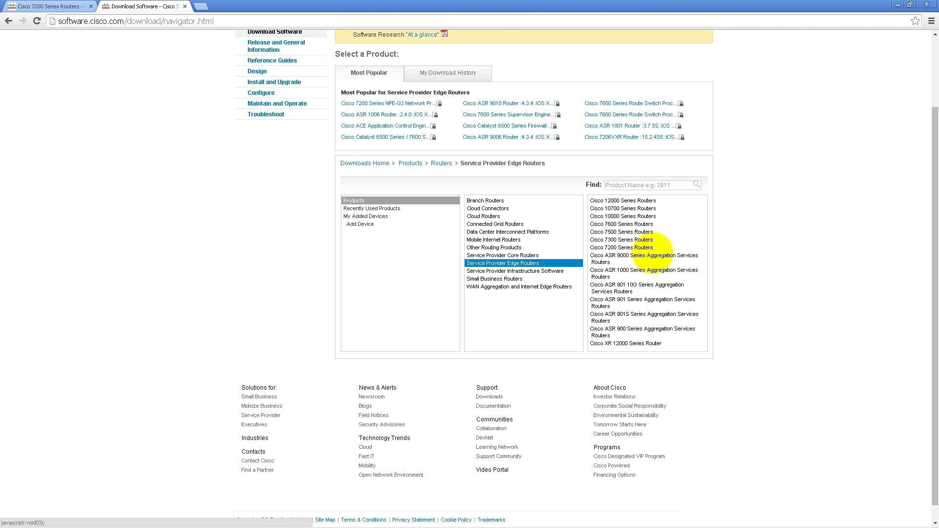
pyautogui.click(626, 247)
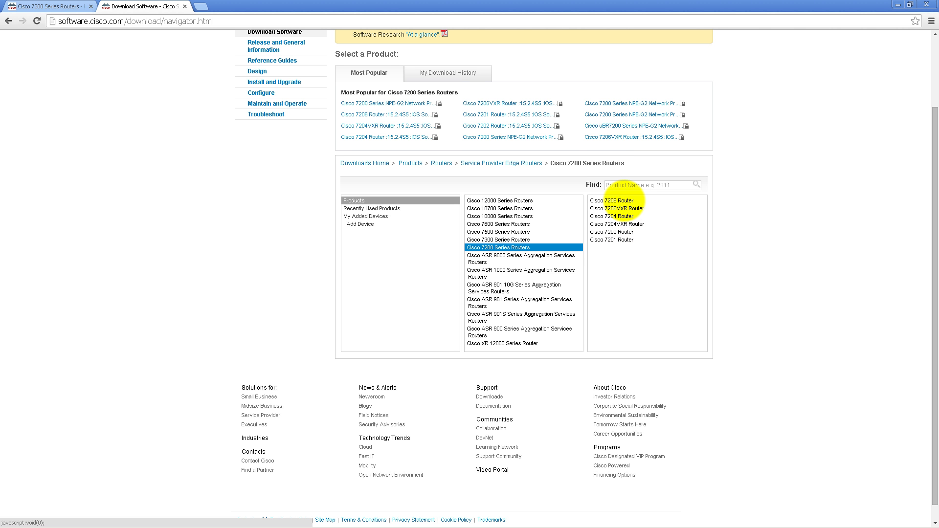
pyautogui.click(622, 200)
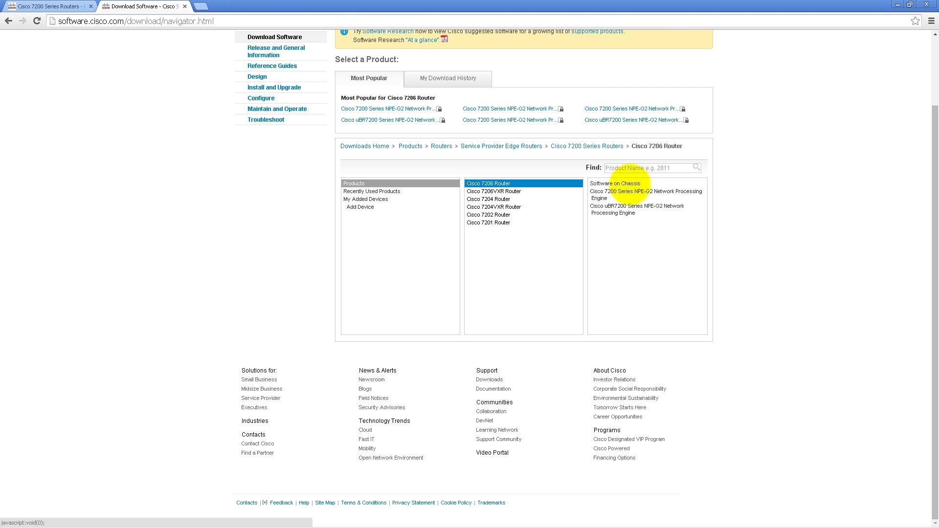
pyautogui.click(691, 204)
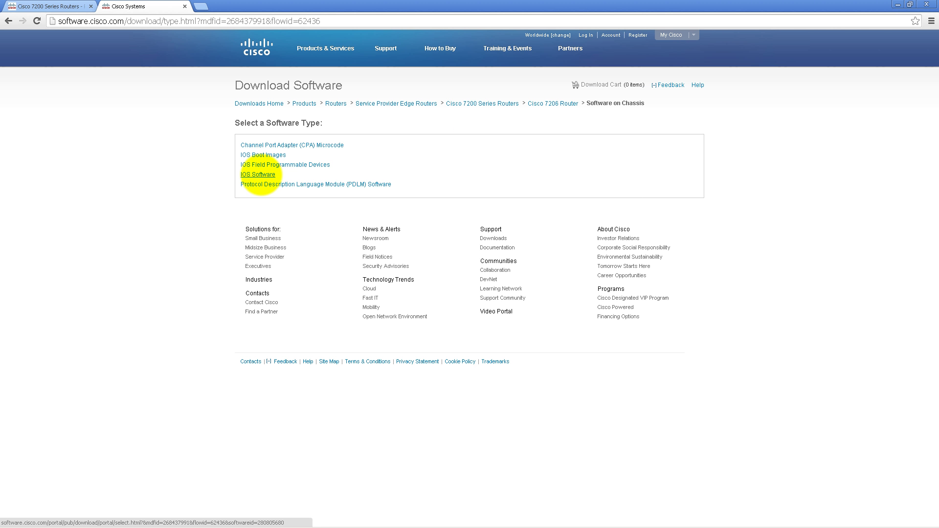
# Open the Cisco 7206 IOS Software release 15.2.4S5 list and request the Advanced Enterprise Services download
pyautogui.click(262, 174)
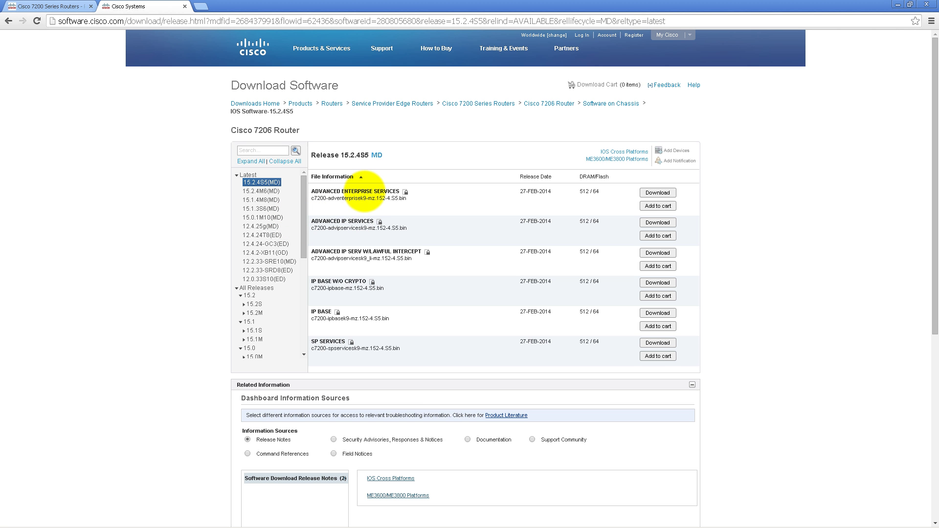
pyautogui.moveTo(369, 196)
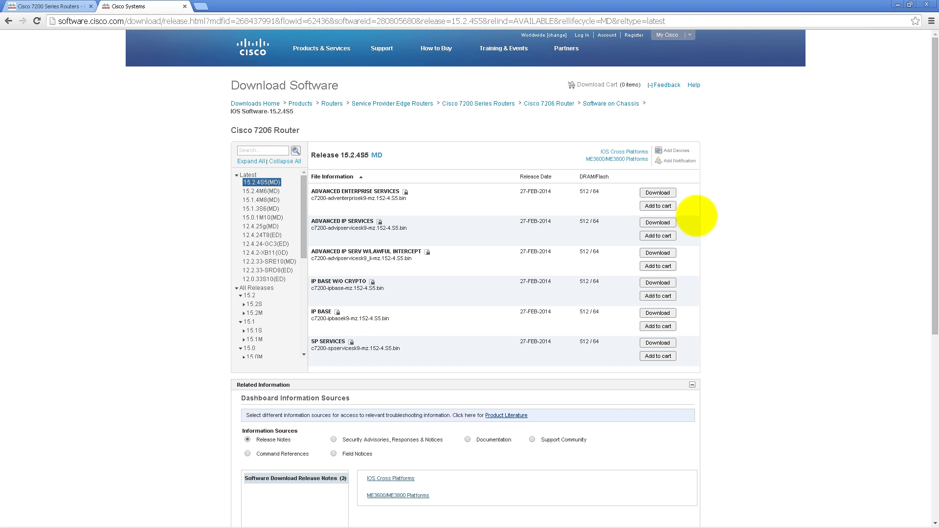
pyautogui.click(668, 192)
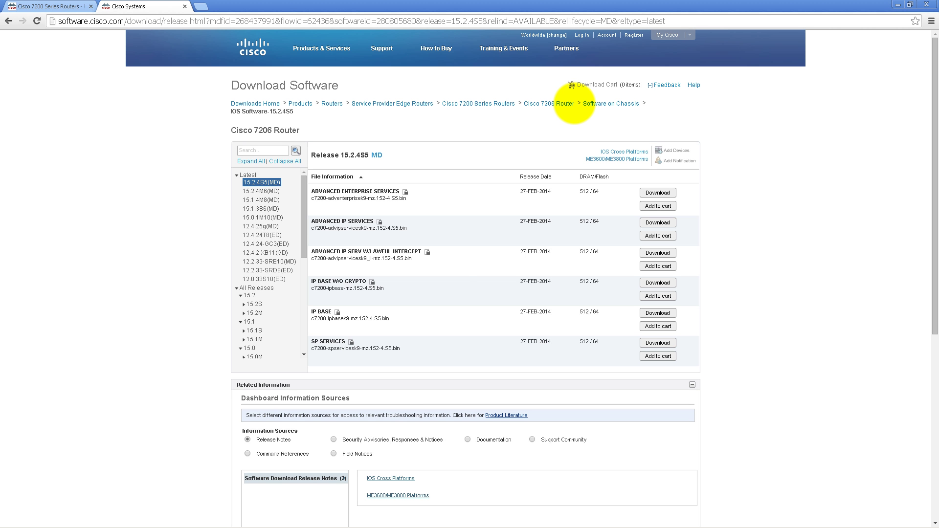
# In GNS3, verify the c7200 image as model 7200 with IDLE PC 0x62f1db6c and 256 MiB RAM
pyautogui.hotkey('alt', 'Tab')
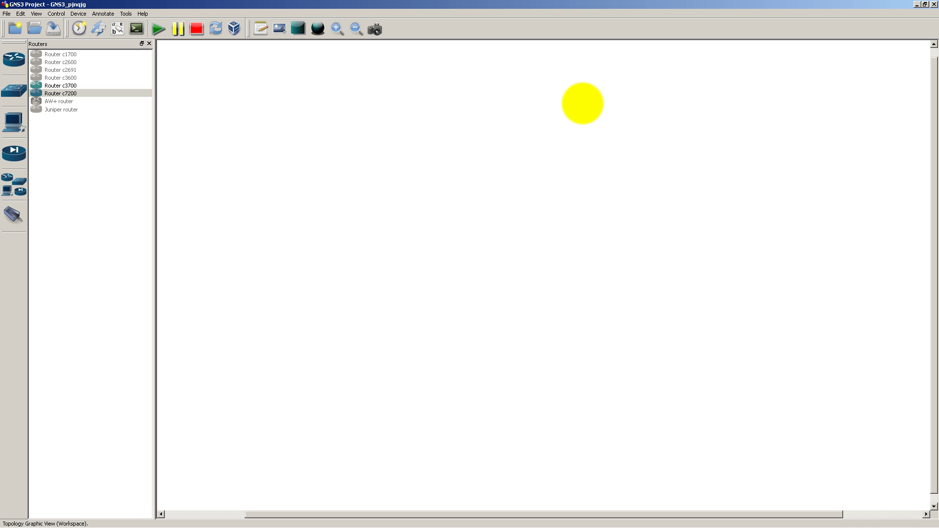
pyautogui.click(21, 14)
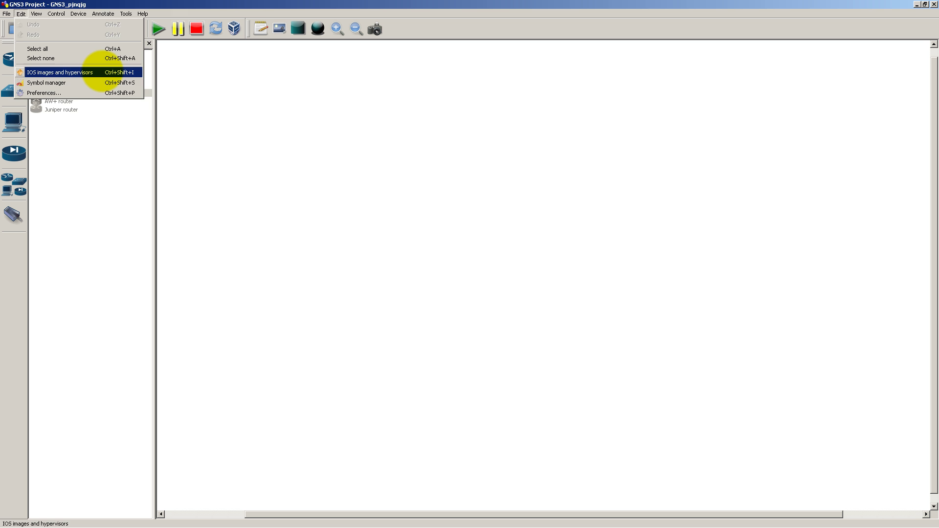
pyautogui.click(101, 72)
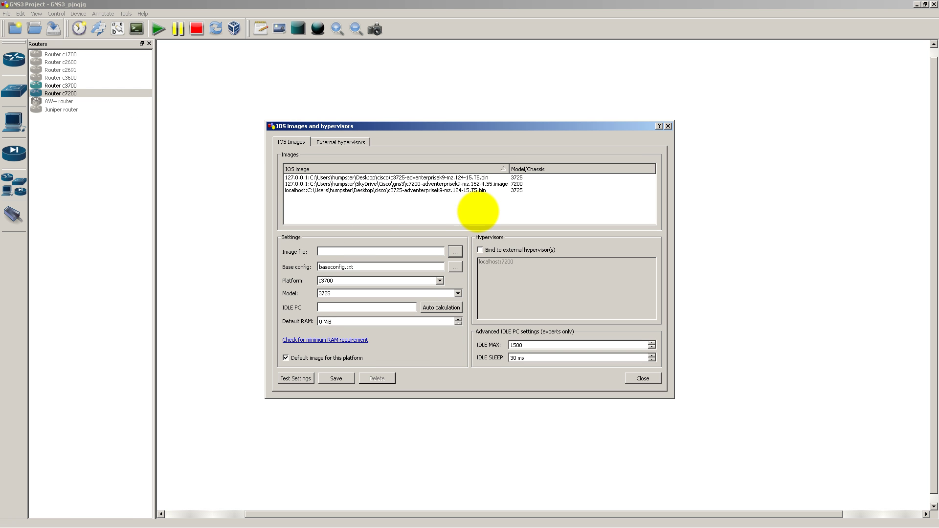
pyautogui.click(475, 185)
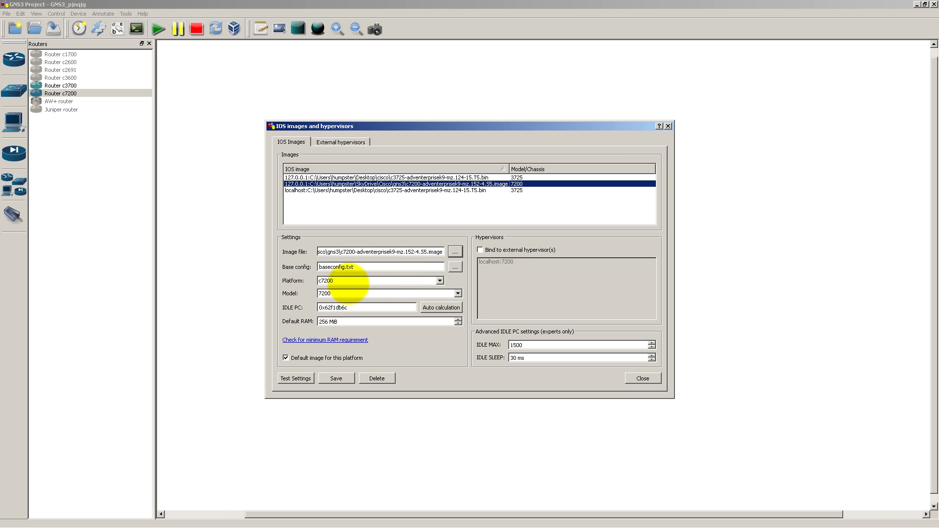
pyautogui.click(458, 293)
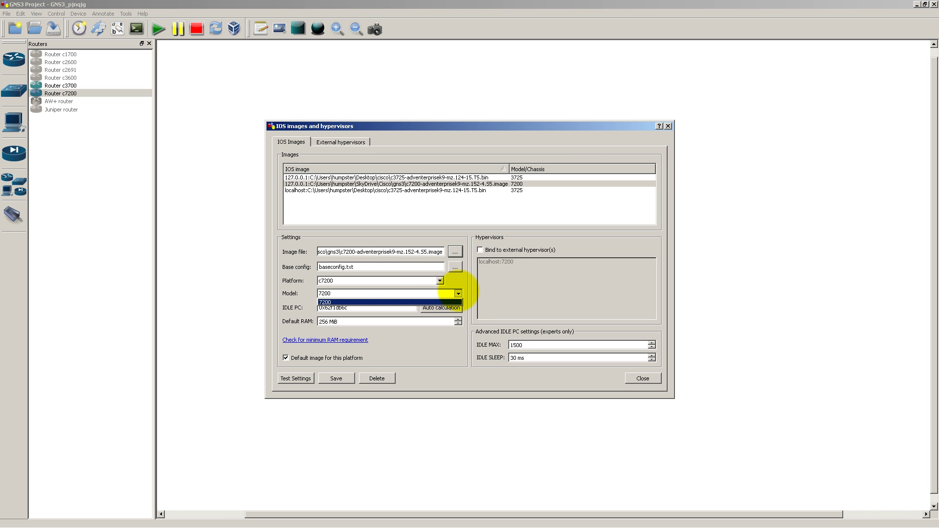
pyautogui.click(493, 288)
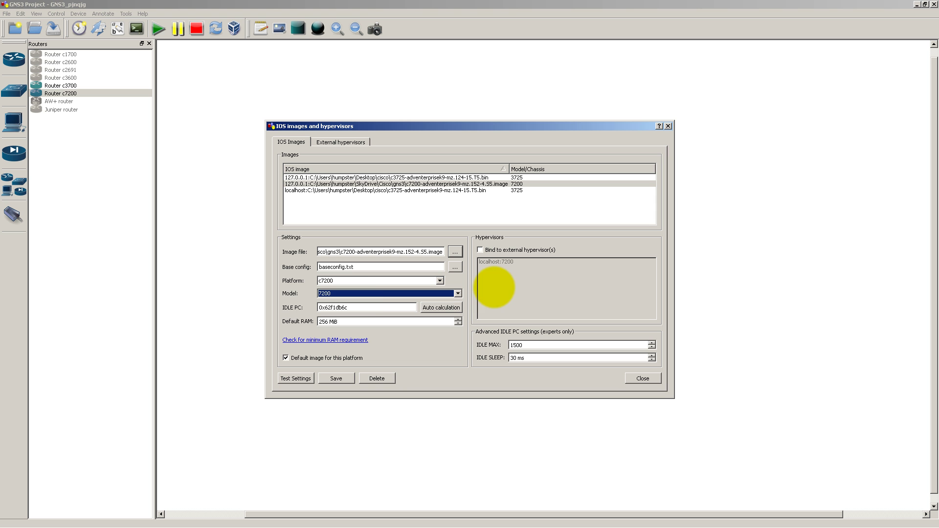
pyautogui.doubleClick(349, 307)
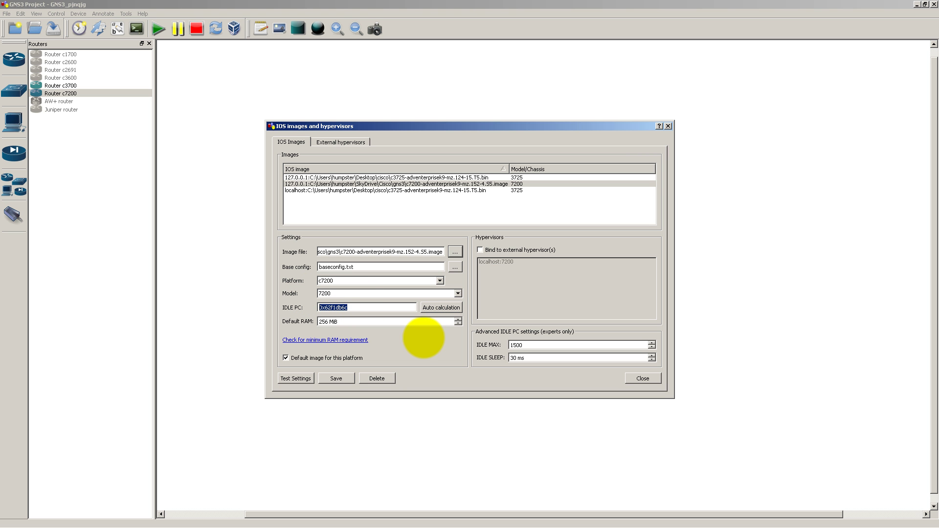
pyautogui.press('Tab')
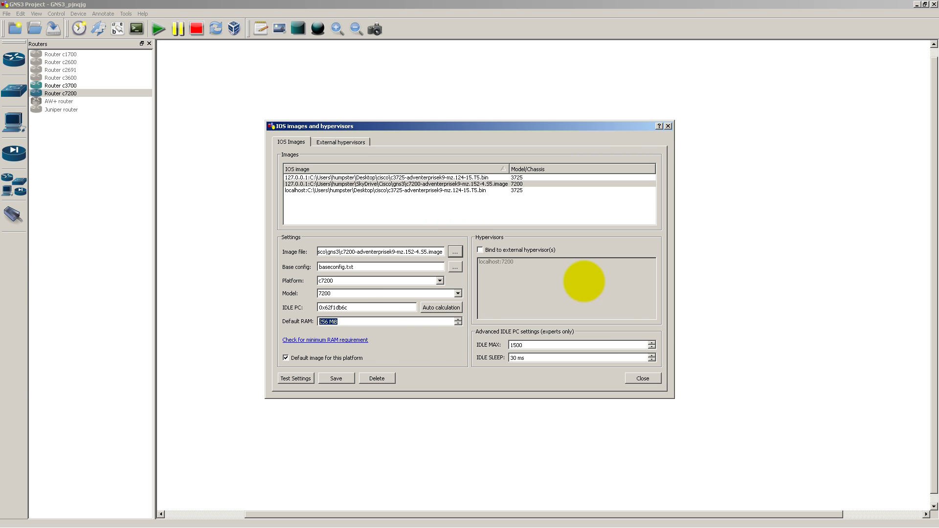
pyautogui.click(668, 126)
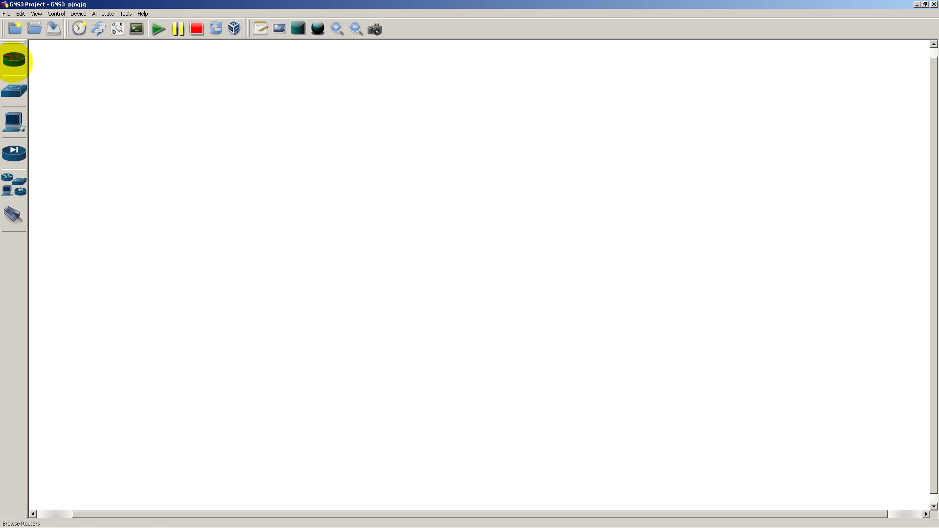
# Drag two c7200 routers onto the workspace as R1 and R2
pyautogui.click(13, 59)
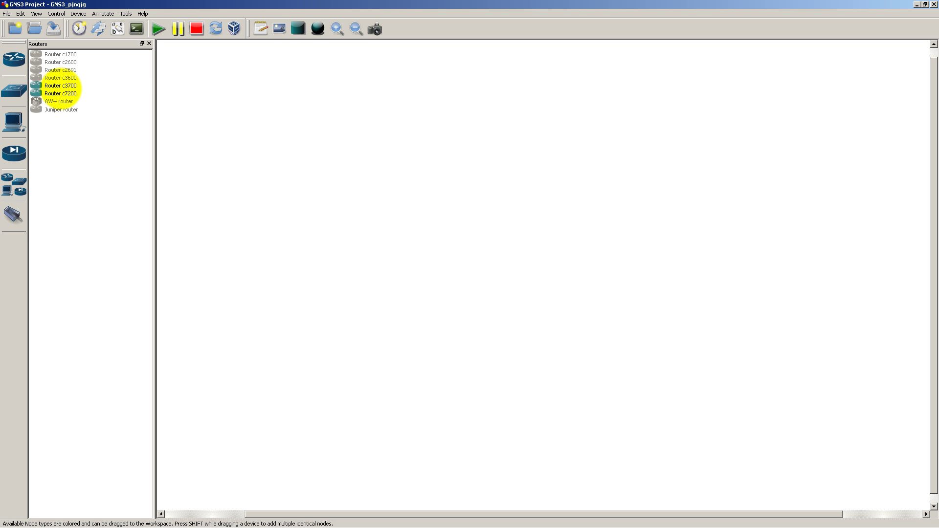
pyautogui.moveTo(60, 93); pyautogui.dragTo(317, 203)
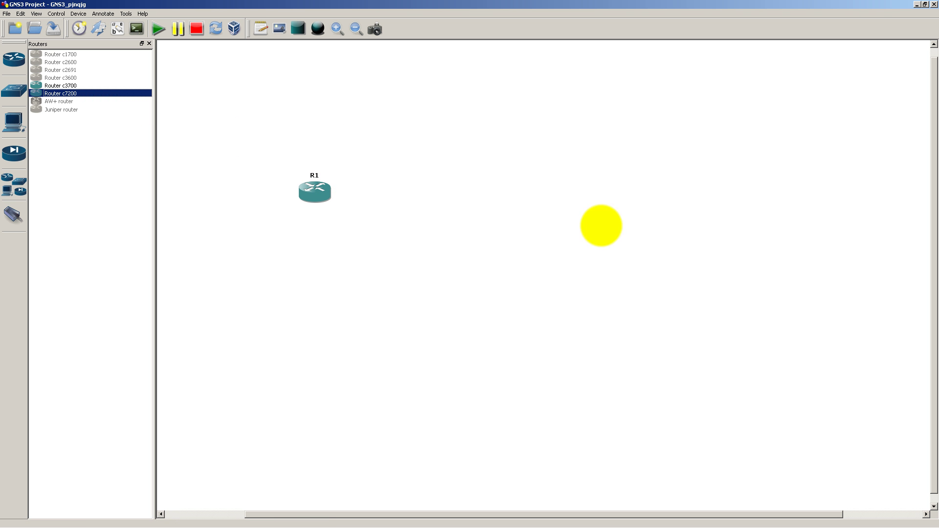
pyautogui.moveTo(601, 226); pyautogui.dragTo(545, 193)
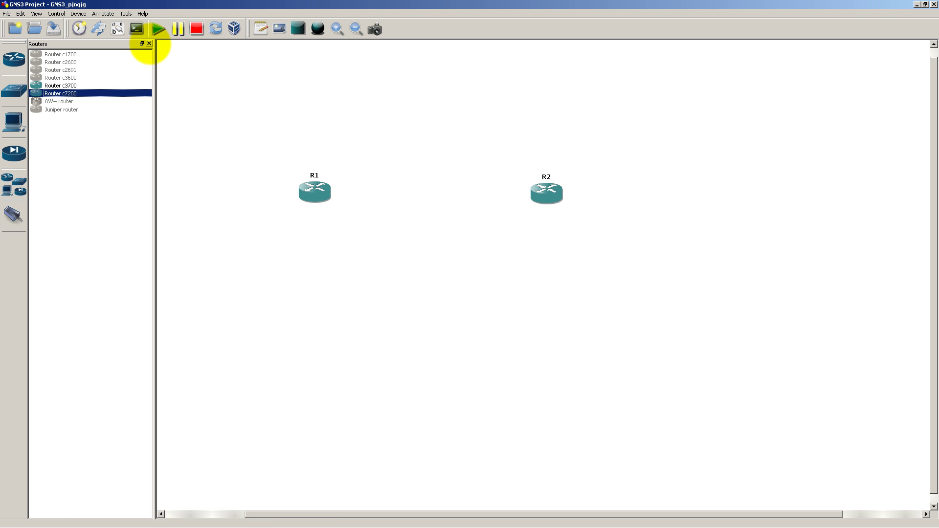
pyautogui.click(149, 43)
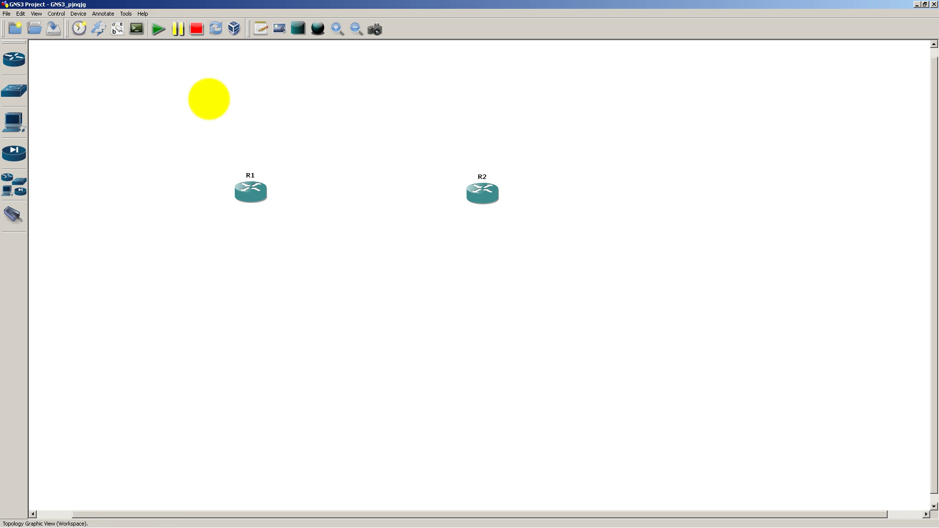
pyautogui.click(16, 213)
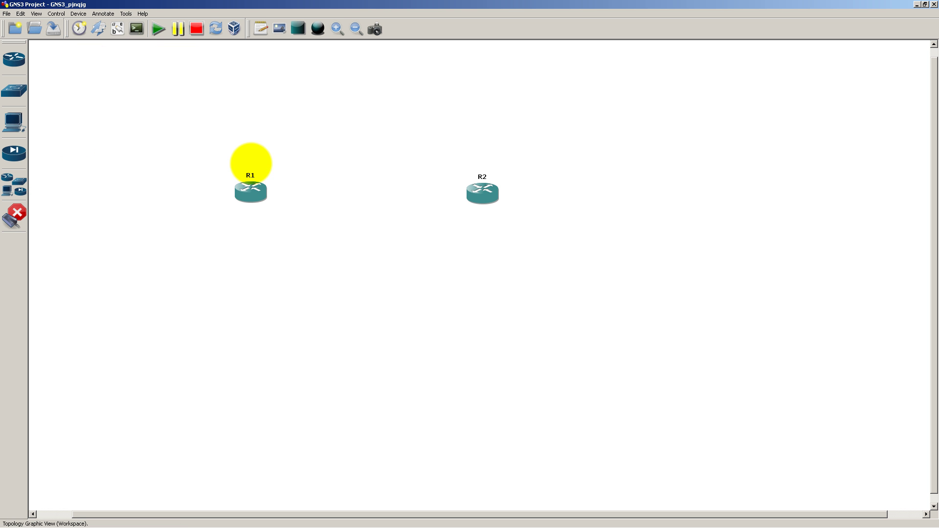
pyautogui.click(249, 193)
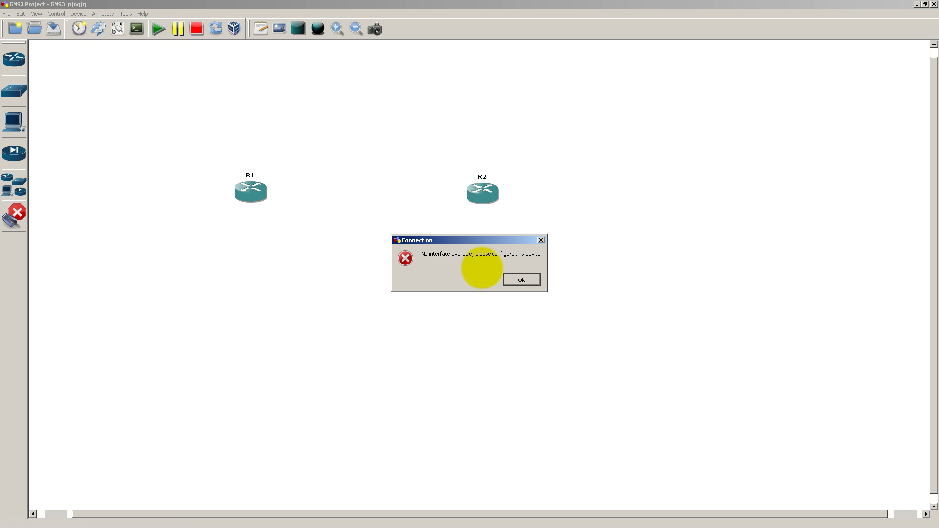
pyautogui.click(524, 281)
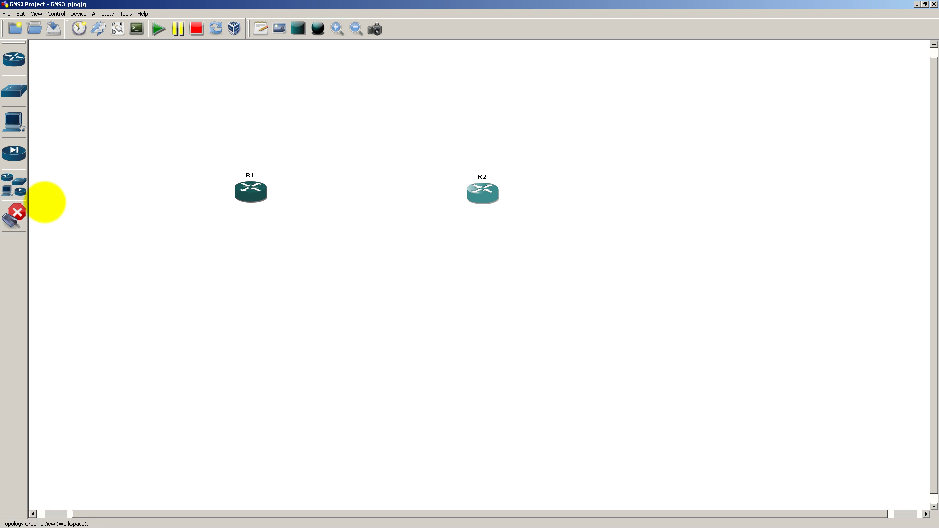
pyautogui.click(14, 216)
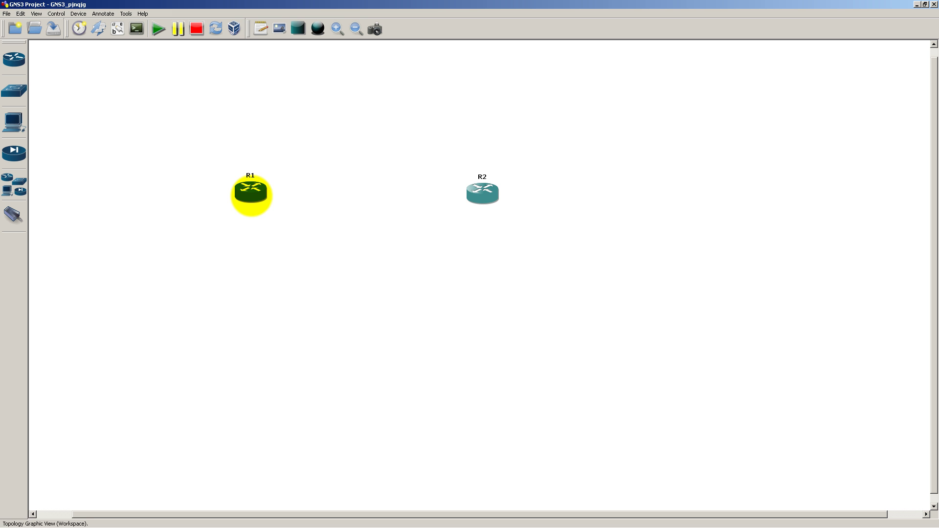
# Install a C7200-IO-GE-E adapter in R1's slot 0
pyautogui.rightClick(251, 195)
pyautogui.click(260, 201)
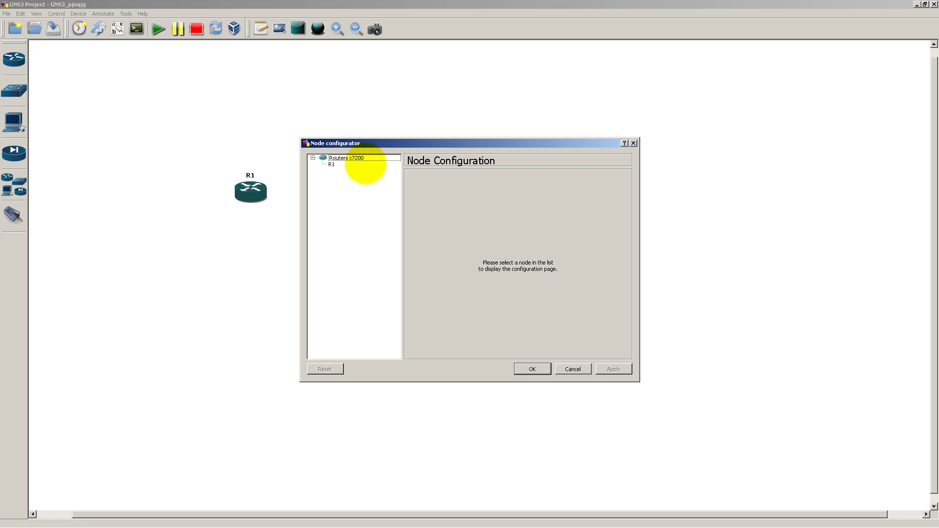
pyautogui.click(365, 164)
pyautogui.click(506, 179)
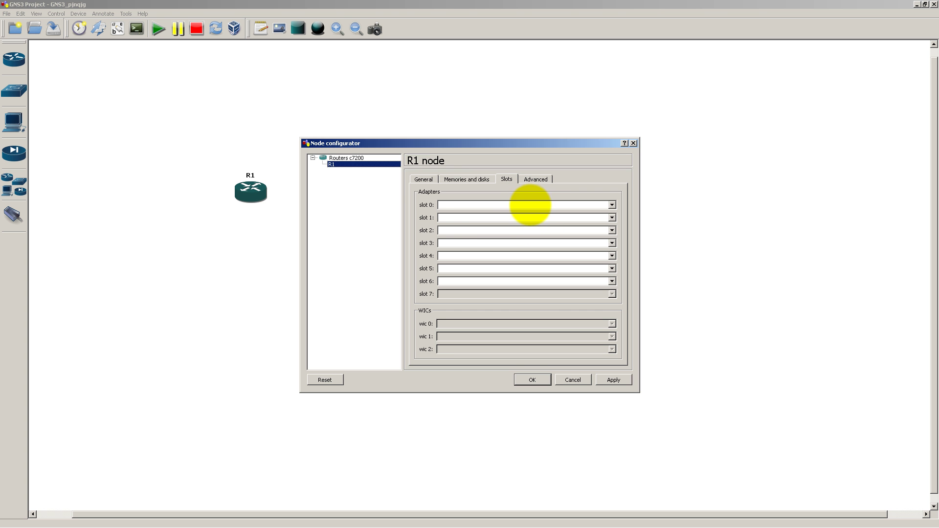
pyautogui.click(530, 205)
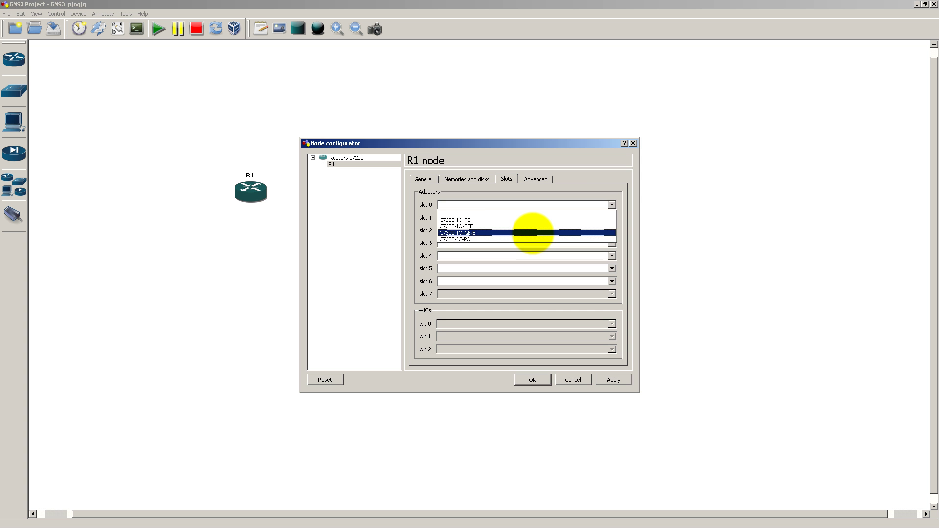
pyautogui.click(532, 233)
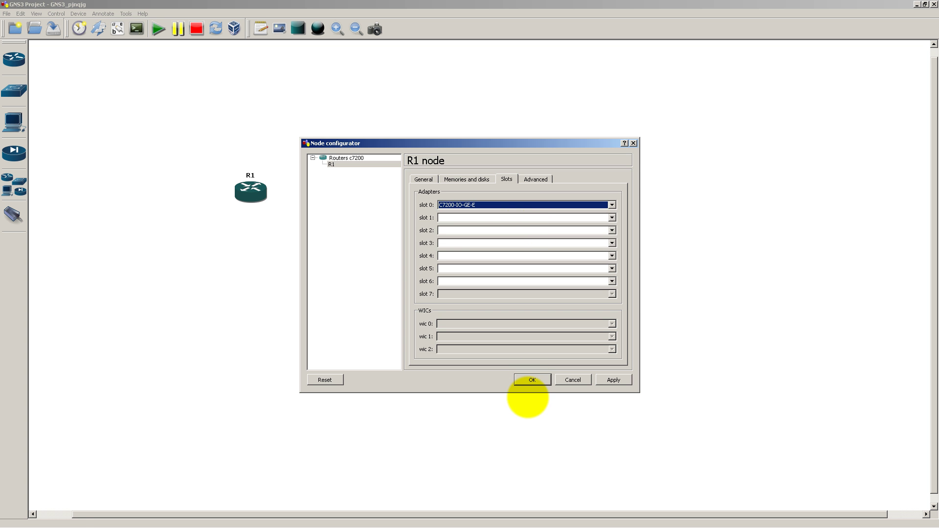
pyautogui.click(532, 383)
# Install a C7200-IO-GE-E adapter in R2's slot 0
pyautogui.rightClick(484, 194)
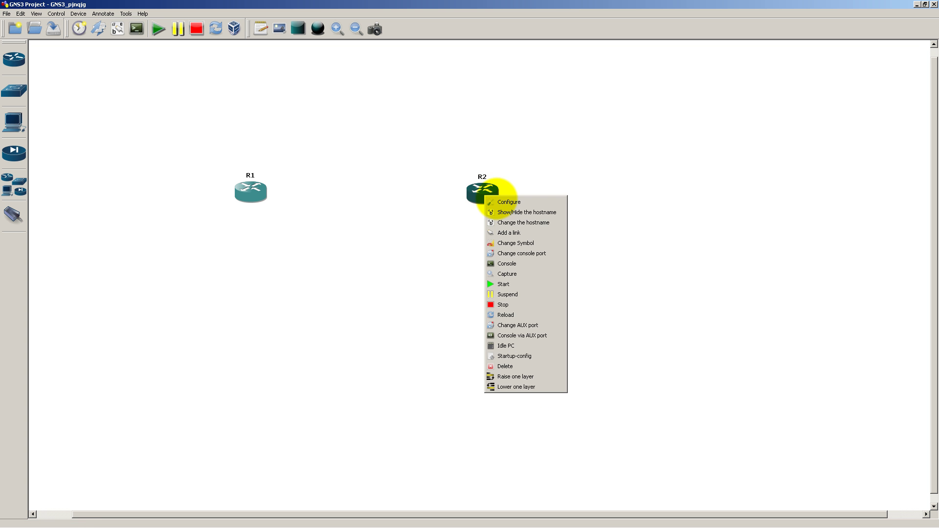
pyautogui.click(496, 201)
pyautogui.click(367, 164)
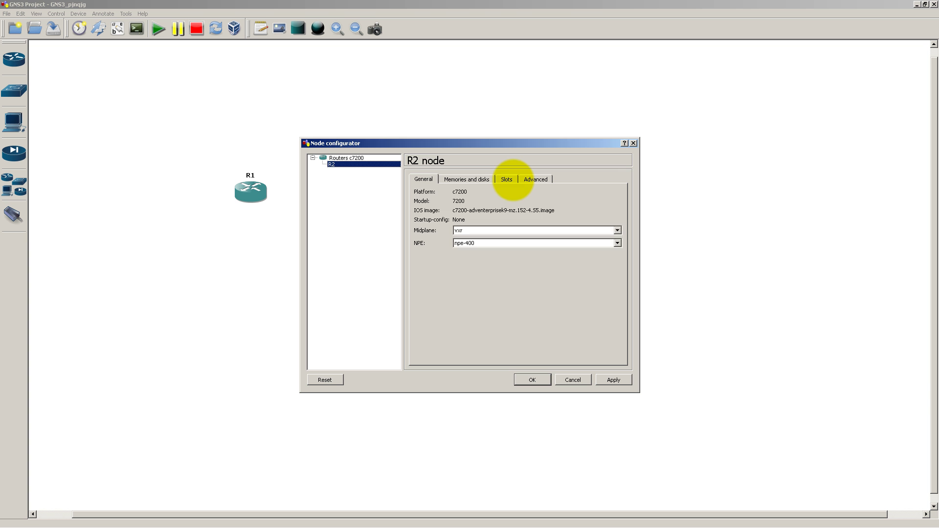
pyautogui.click(507, 180)
pyautogui.click(491, 205)
pyautogui.click(493, 227)
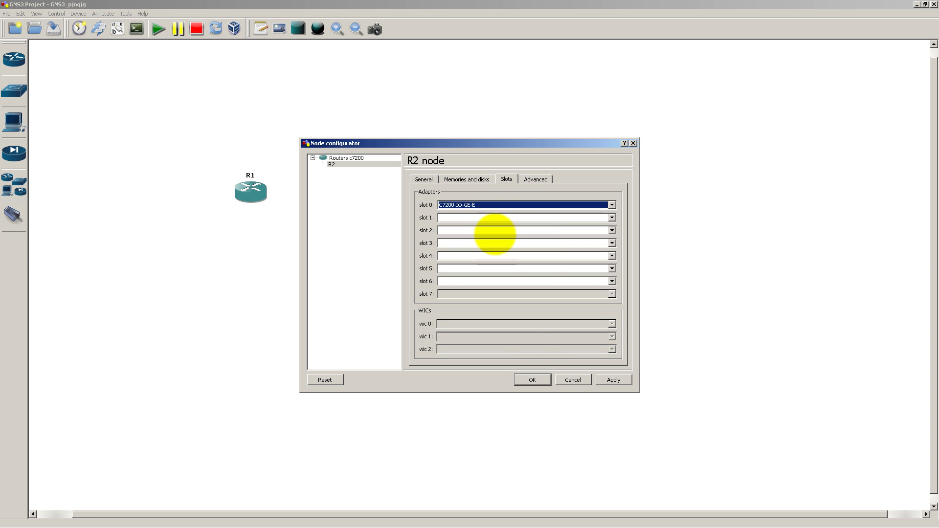
pyautogui.click(534, 381)
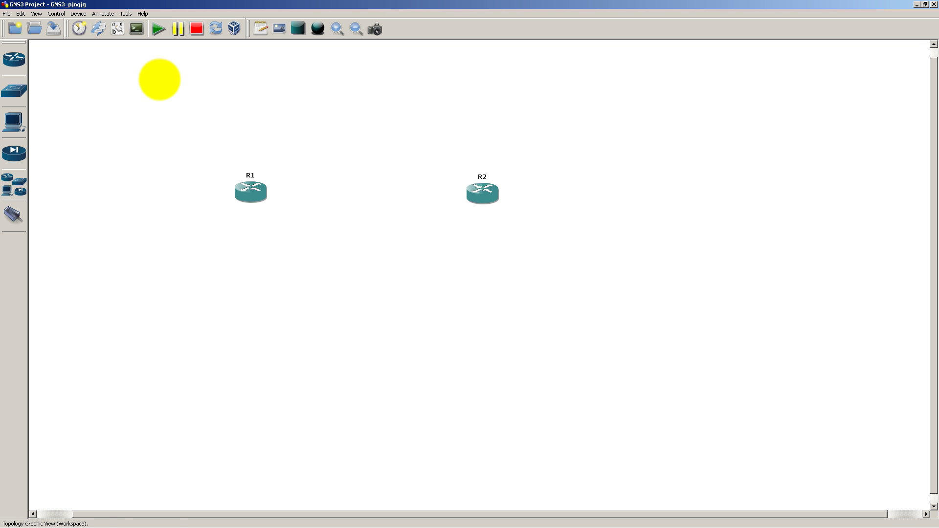
# Connect R1 g0/0 to R2 g0/0 with a link and start all routers
pyautogui.click(19, 216)
pyautogui.click(248, 192)
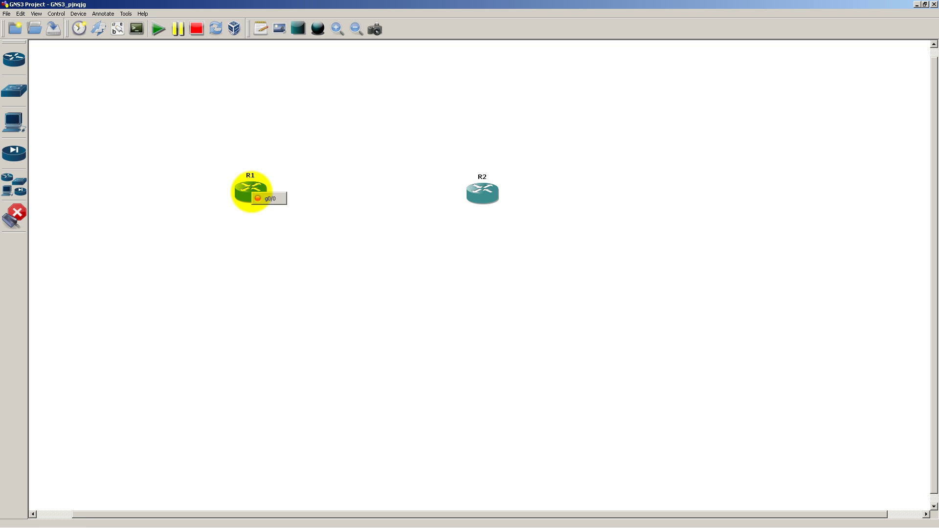
pyautogui.click(268, 198)
pyautogui.click(483, 195)
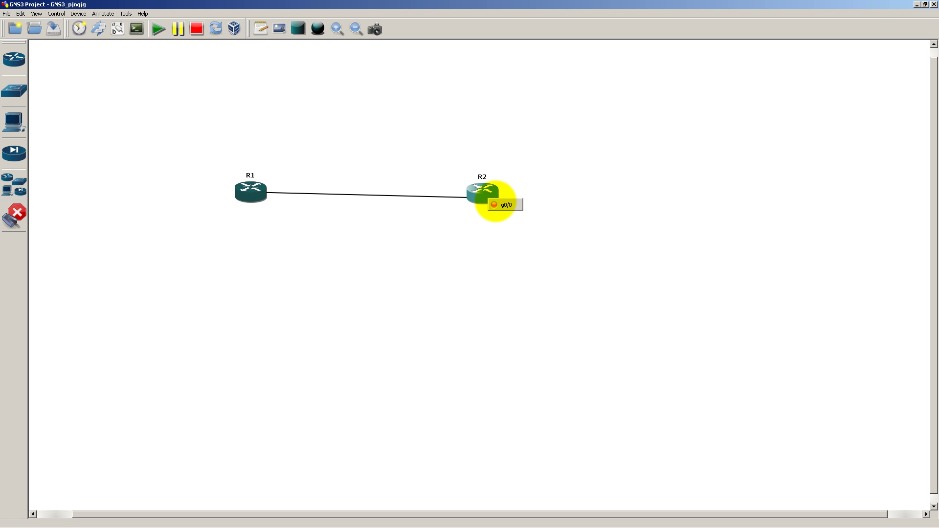
pyautogui.click(496, 203)
pyautogui.click(17, 215)
pyautogui.click(158, 29)
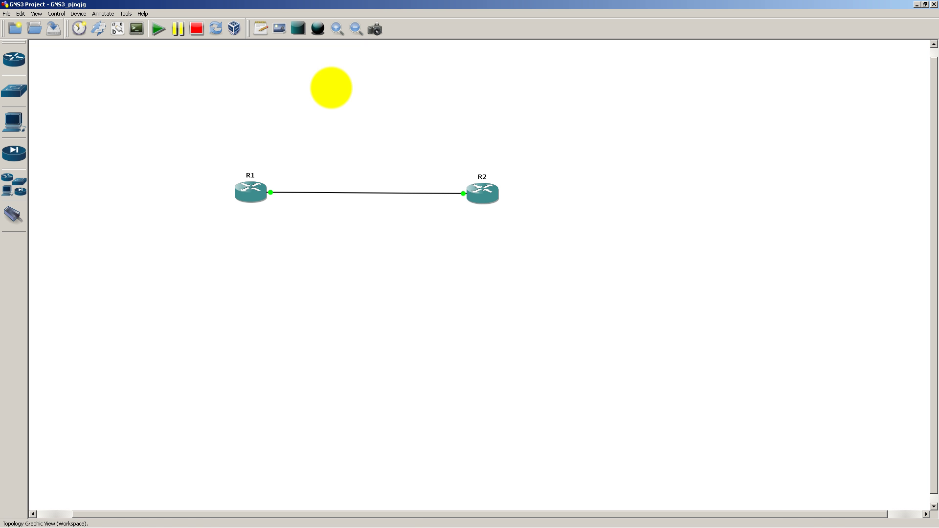
# Check CPU and memory graphs in Task Manager's Performance tab, then move it off-screen
pyautogui.rightClick(403, 519)
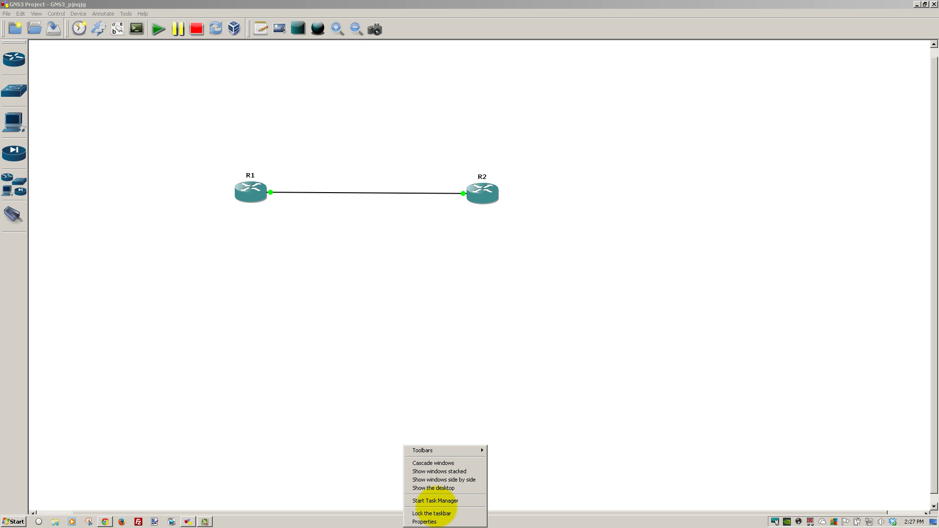
pyautogui.click(425, 499)
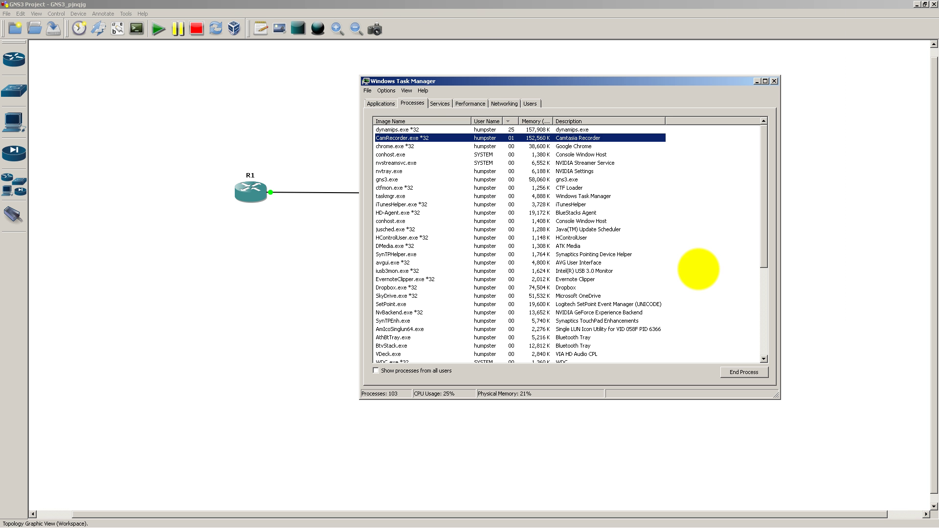
pyautogui.click(467, 103)
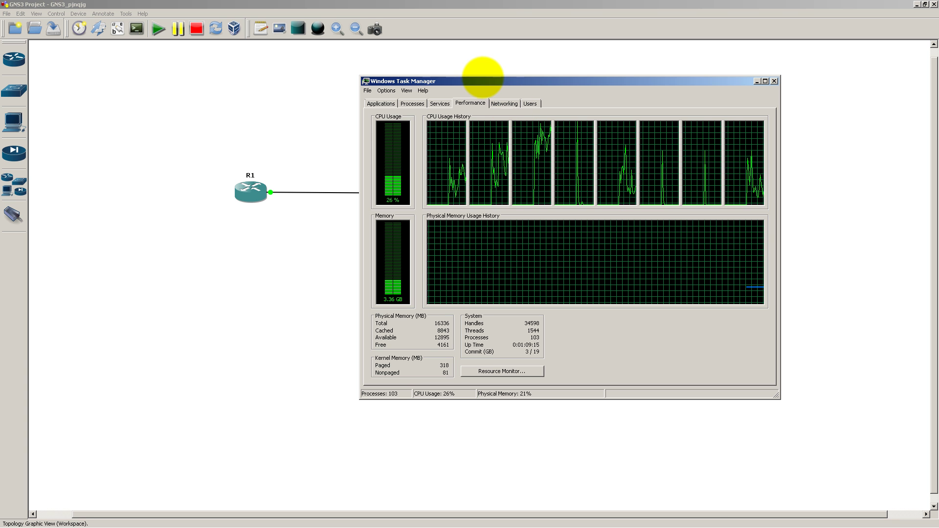
pyautogui.moveTo(481, 80); pyautogui.dragTo(938, 147)
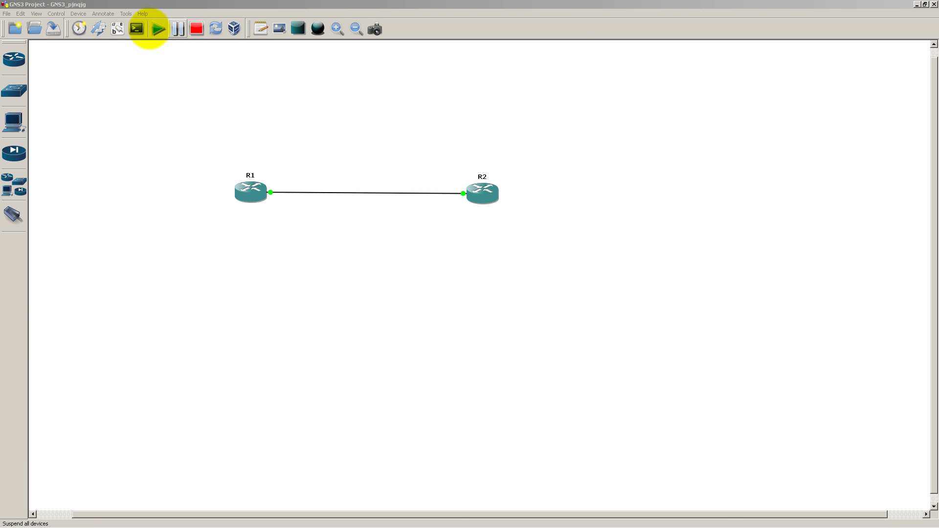
# Open consoles to R1 and R2 side by side and run show ver on R1
pyautogui.click(136, 28)
pyautogui.click(205, 35)
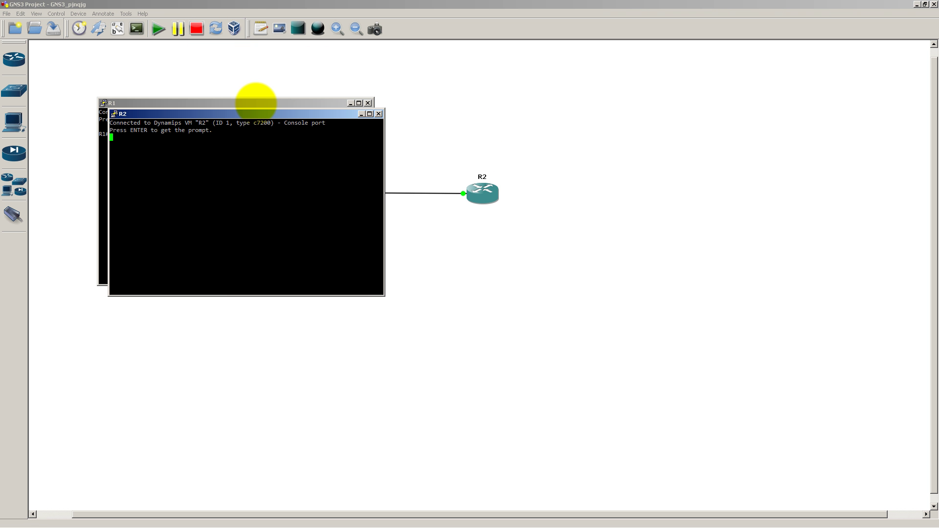
pyautogui.moveTo(259, 110); pyautogui.dragTo(650, 127)
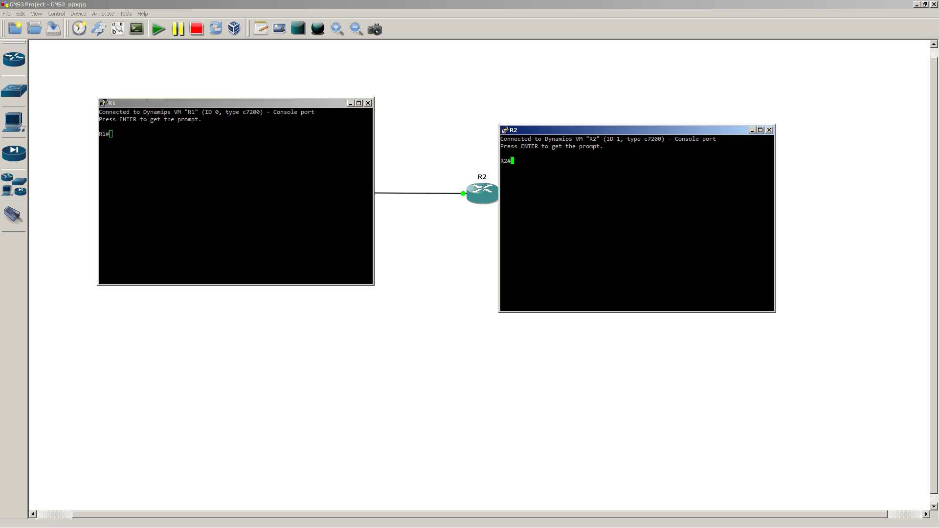
pyautogui.click(110, 134)
pyautogui.write('show ver')
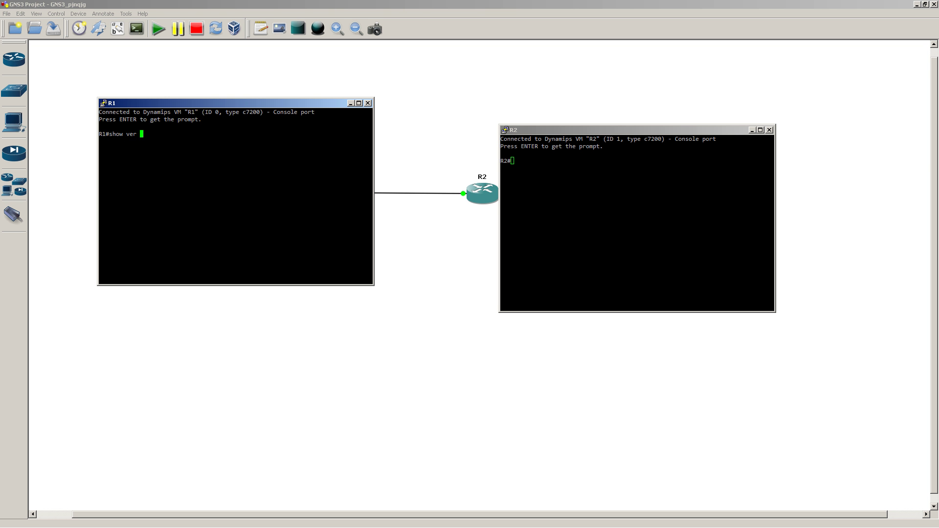
pyautogui.press('Return')
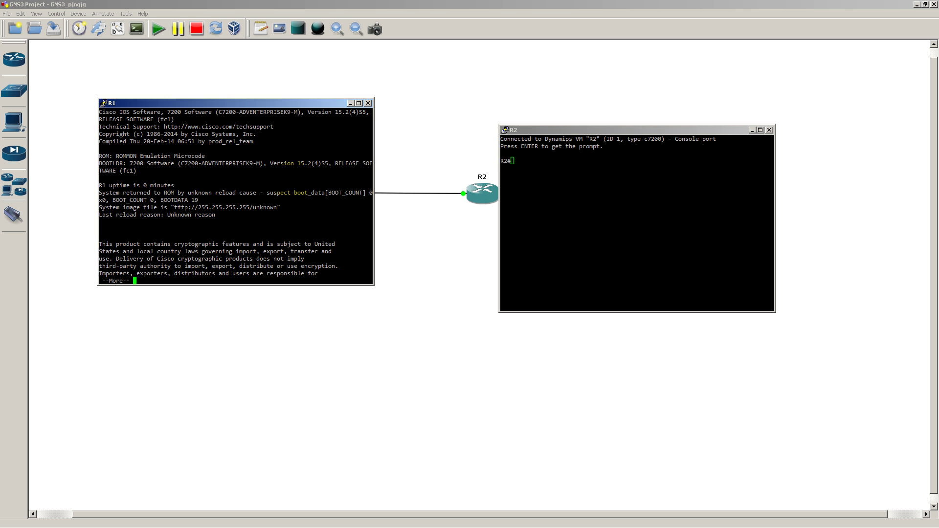
pyautogui.press('space')
pyautogui.press('space')
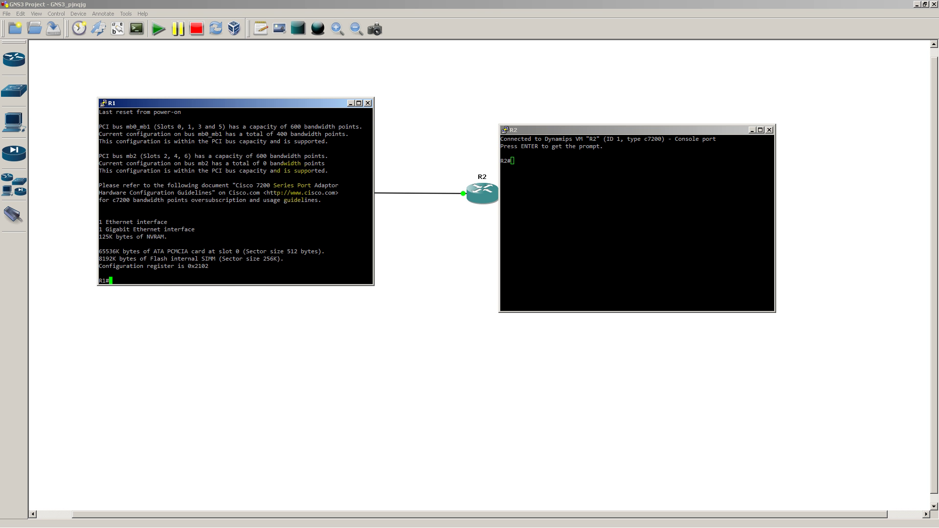
# On R1, give GigabitEthernet0/0 address 1.1.1.1 255.255.255.0 and bring it up
pyautogui.write('conf t')
pyautogui.press('Return')
pyautogui.write('int g')
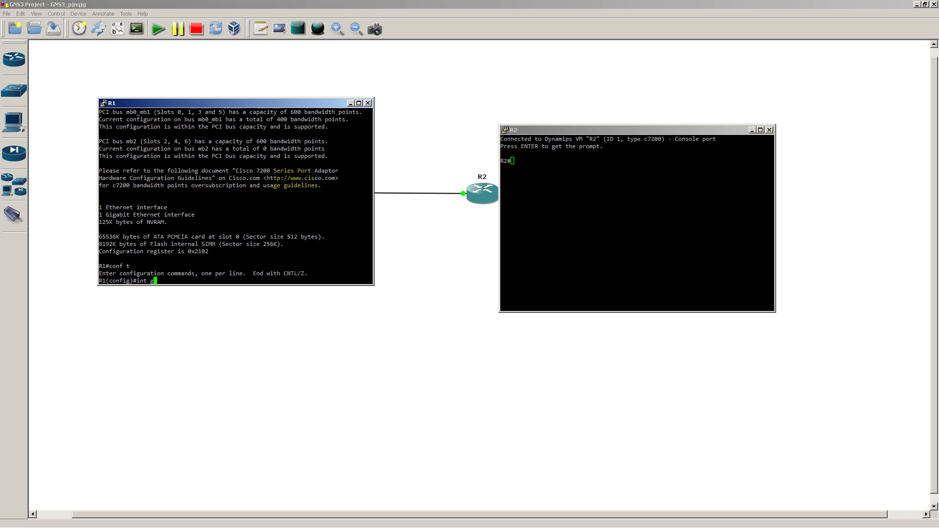
pyautogui.write('ig 0/0')
pyautogui.press('Return')
pyautogui.write('ig-if)#i')
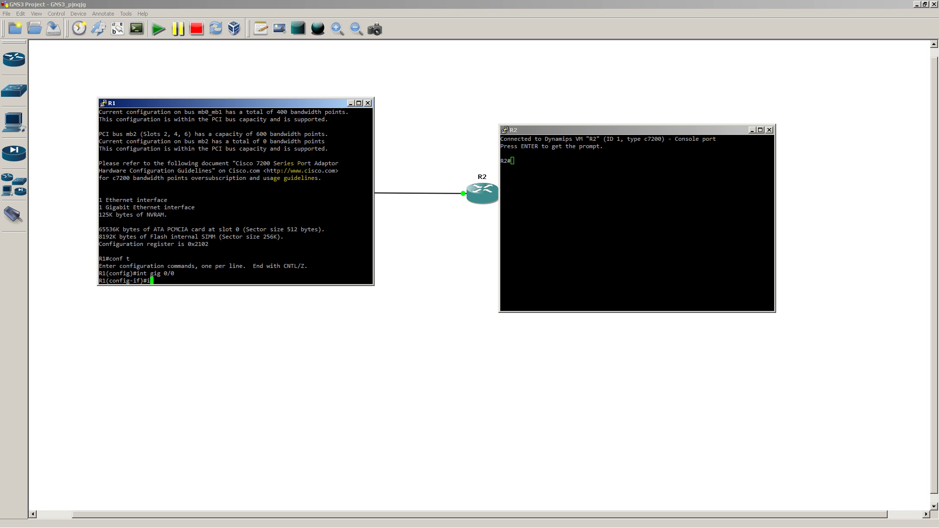
pyautogui.write('p add 1.1.1.1 255.255.255.0')
pyautogui.press('Return')
pyautogui.write('no shut')
pyautogui.press('Return')
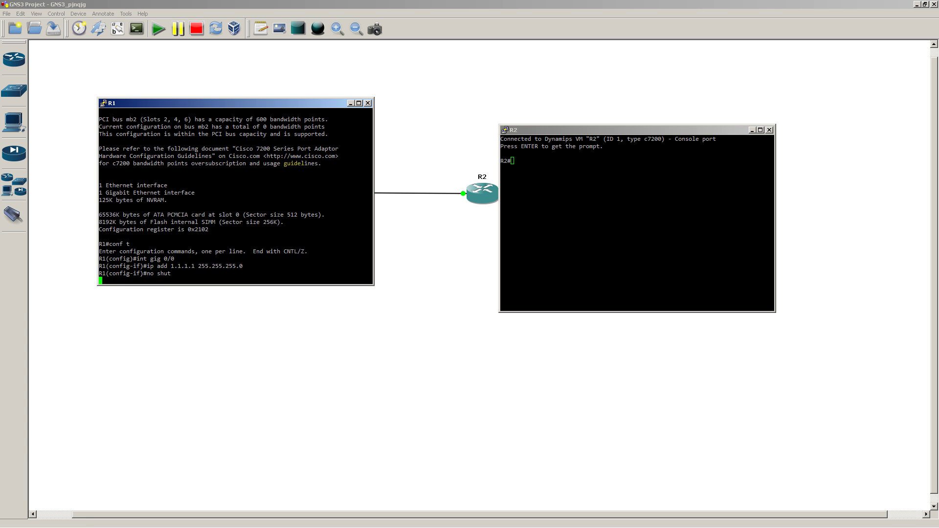
# On R2, give GigabitEthernet0/0 address 1.1.1.2 255.255.255.0 and bring it up
pyautogui.click(503, 193)
pyautogui.write('conf t')
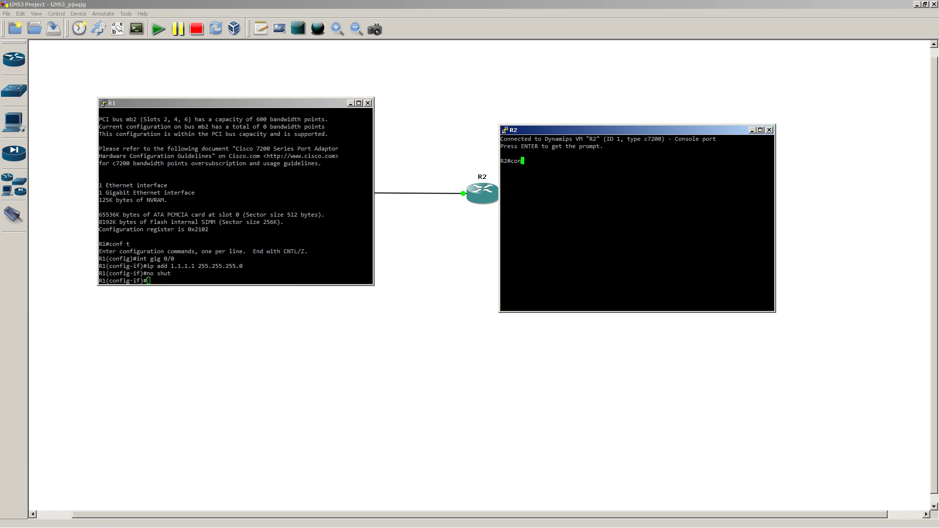
pyautogui.press('Return')
pyautogui.write('int gig 0/0')
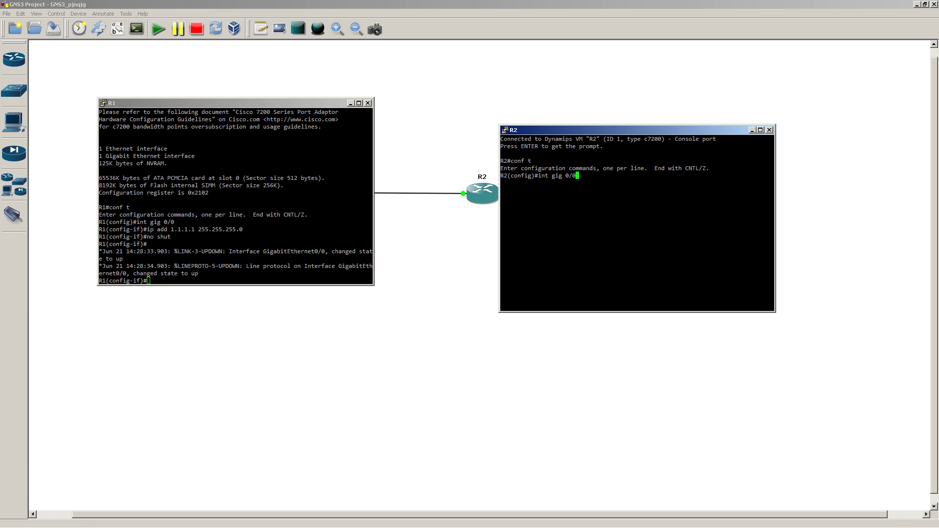
pyautogui.press('Return')
pyautogui.write('ip add 1.1.1.2 255.255.255.0')
pyautogui.press('Return')
pyautogui.write('no shut')
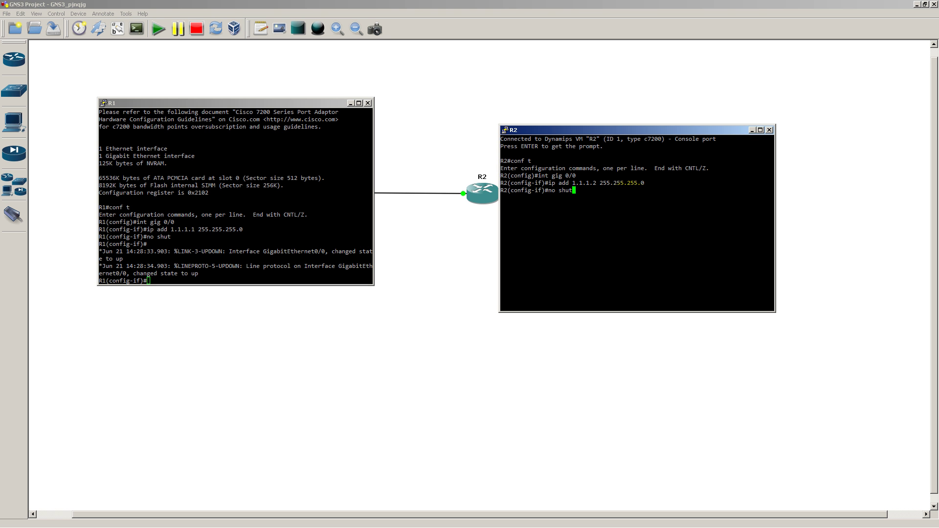
pyautogui.press('Return')
# Exit configuration mode on R2 and ping 1.1.1.1 twice
pyautogui.write('end')
pyautogui.press('Return')
pyautogui.write('ping 1.1.1.1')
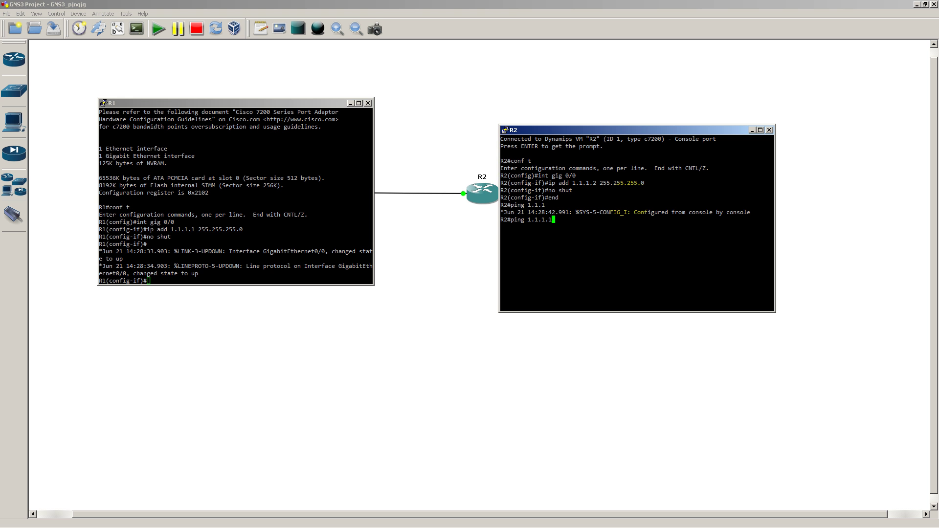
pyautogui.press('Return')
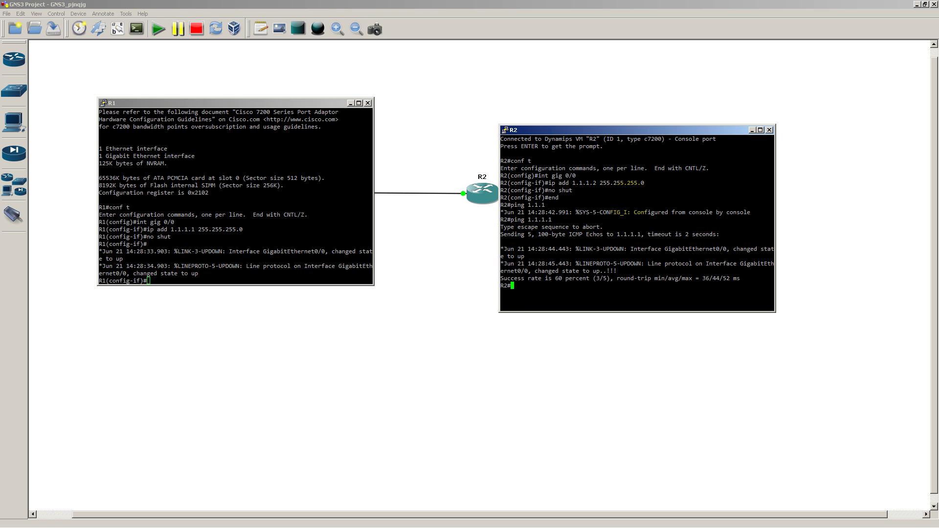
pyautogui.press('Up')
pyautogui.press('Return')
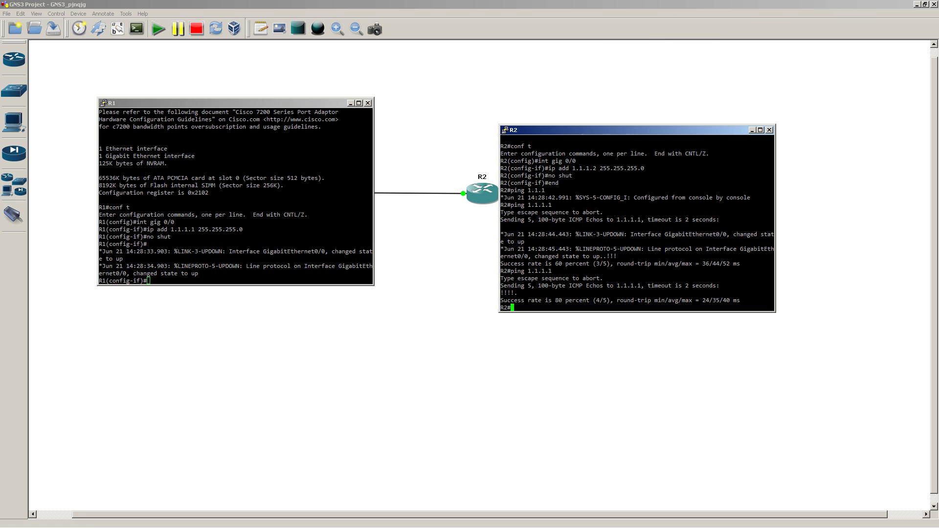
# Bring Windows Task Manager back over the consoles with Ctrl+Shift+Esc, showing 3% CPU usage
pyautogui.hotkey('ctrl', 'shift', 'Escape')
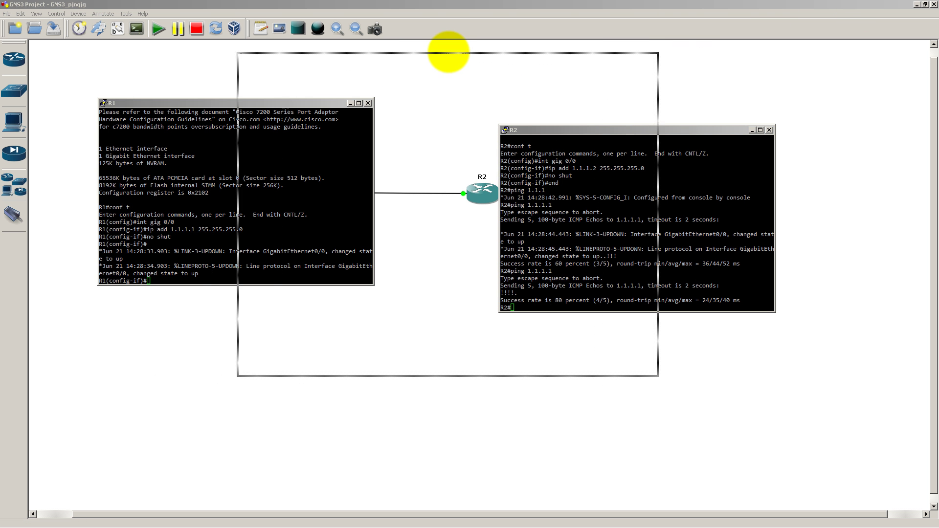